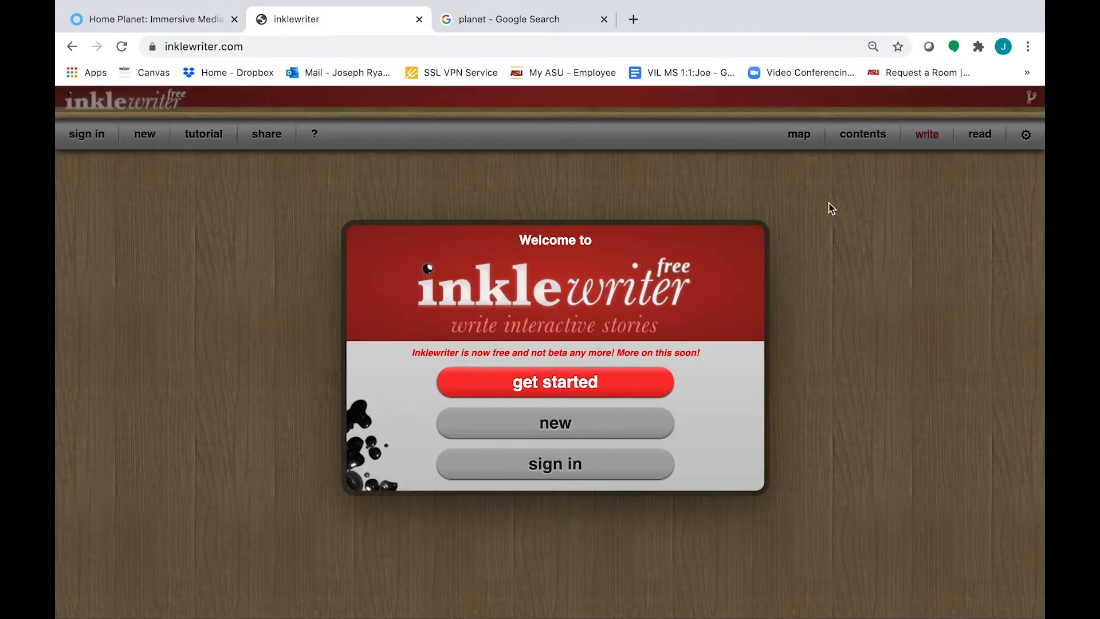
Register and log in to a new inklewriter account with an e-mail address and password
left_click(450, 44)
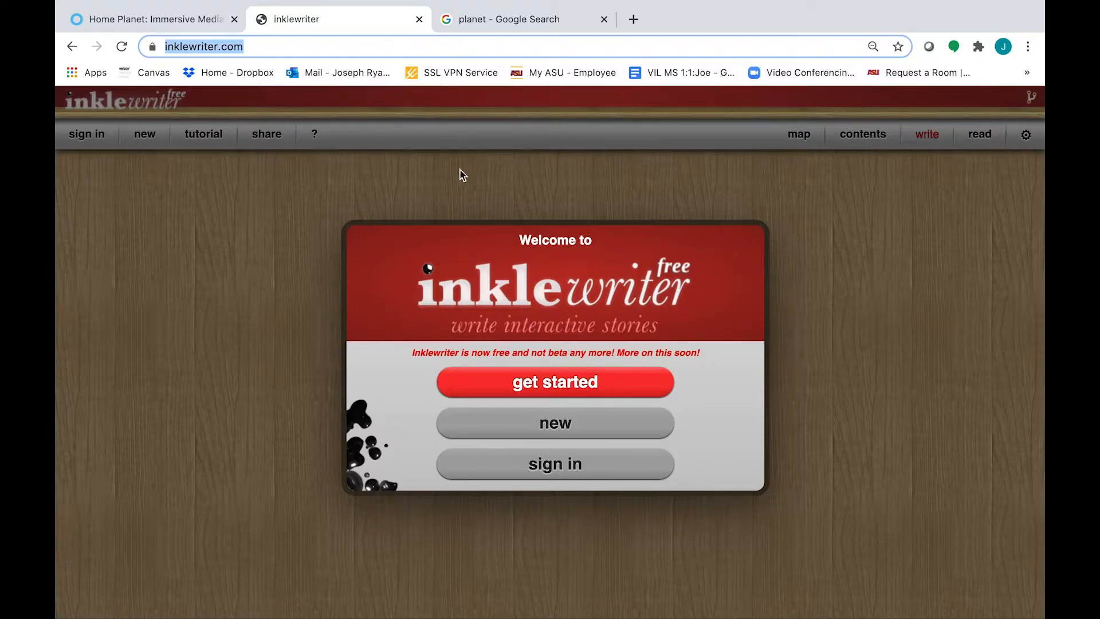
left_click(457, 210)
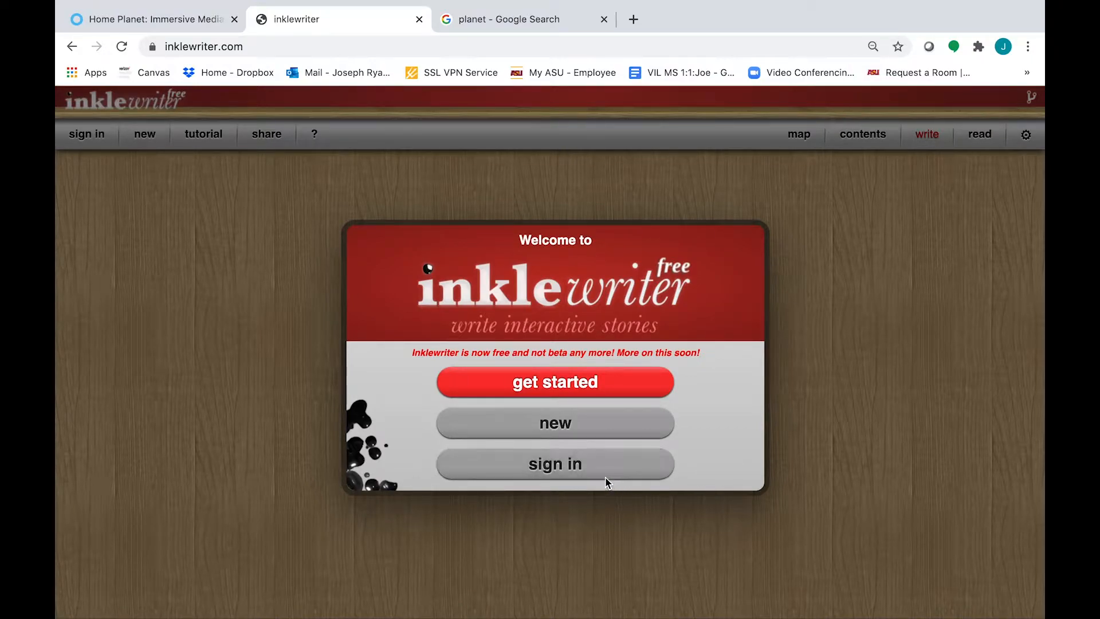
left_click(578, 471)
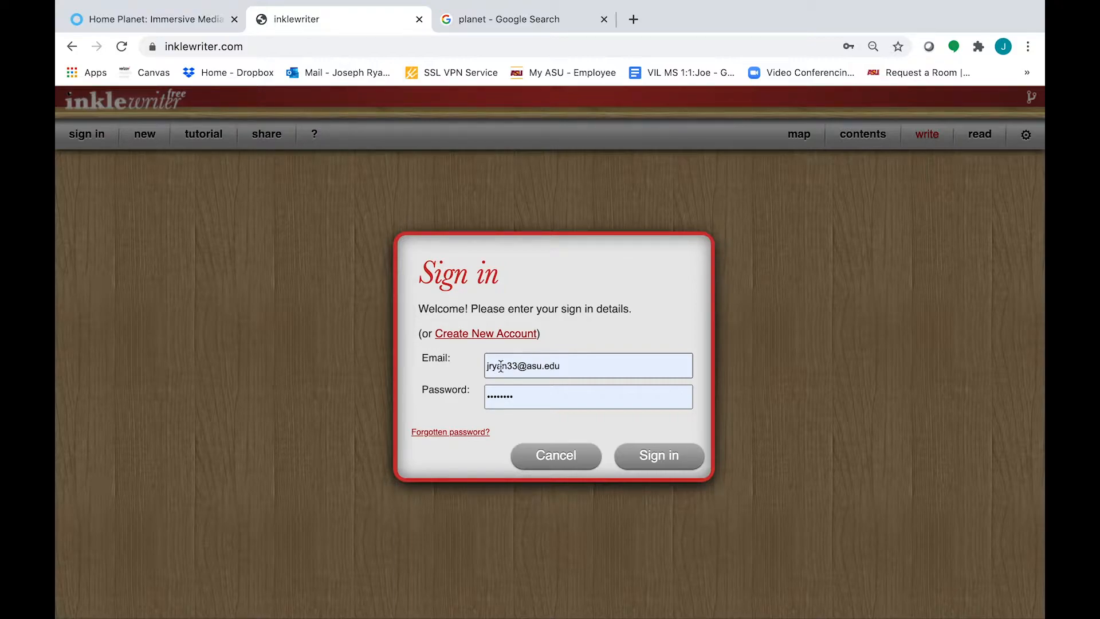
left_click(490, 339)
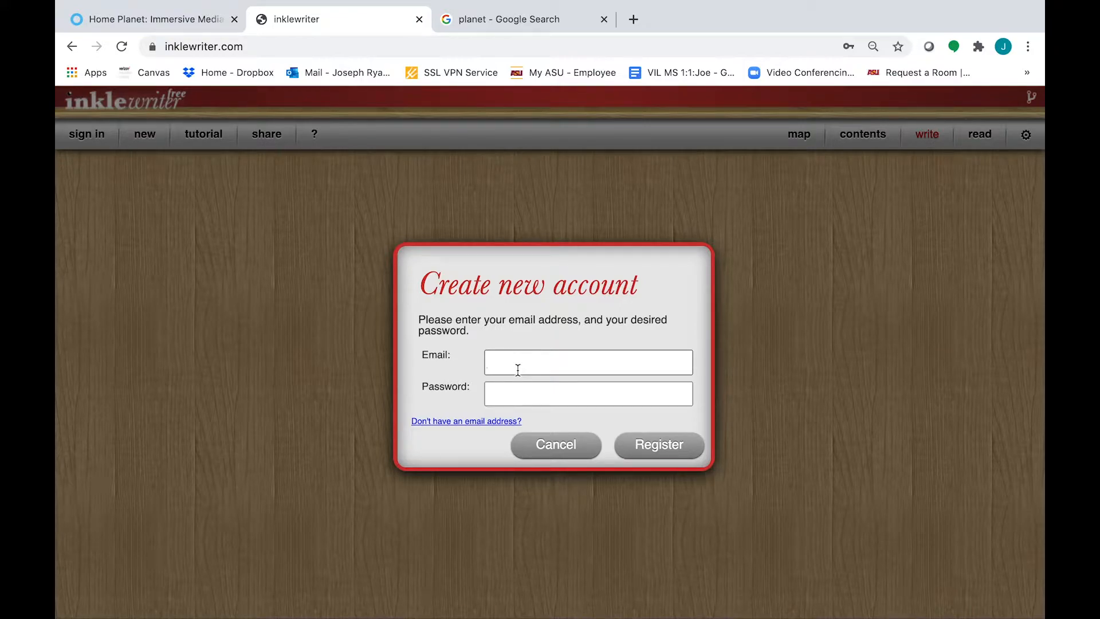
left_click(611, 394)
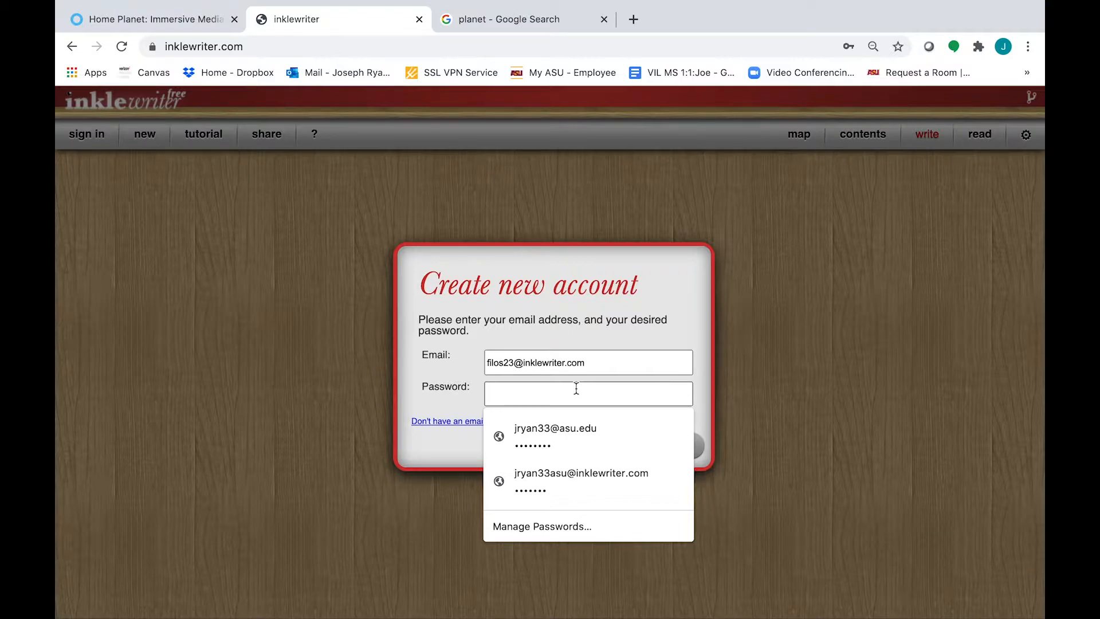
type("*******")
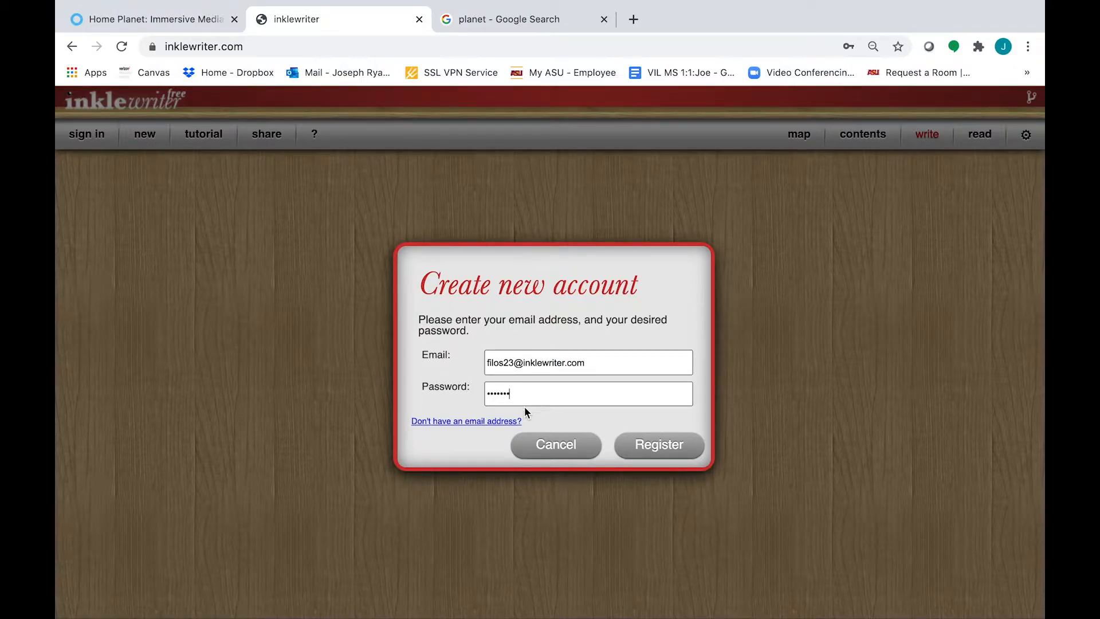
left_click(656, 444)
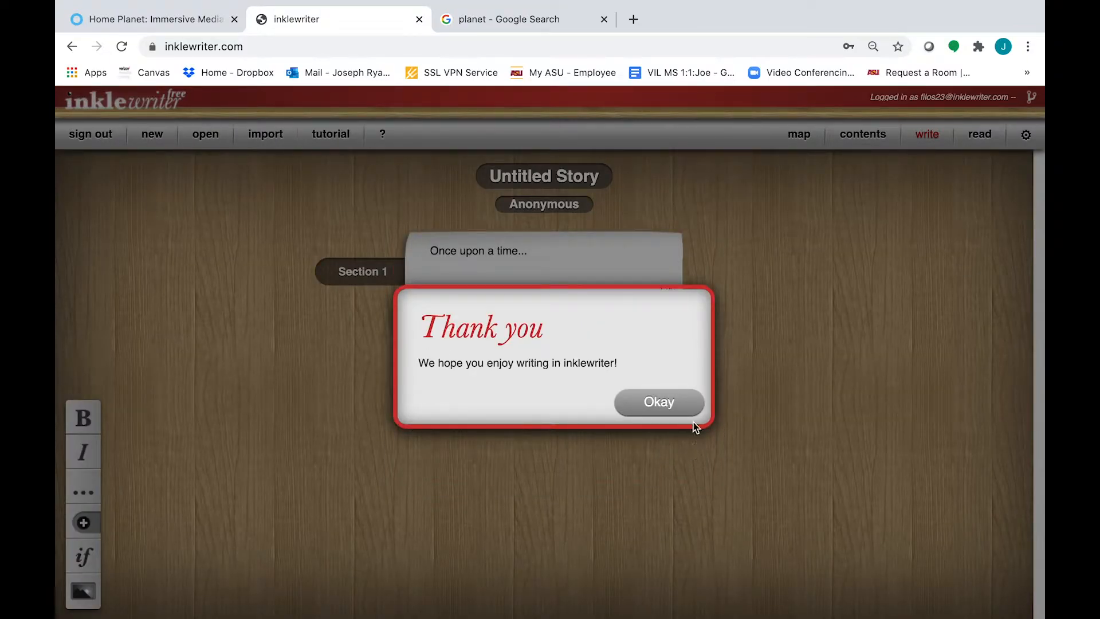
Dismiss the thank-you message, preview the untitled story in read mode, then return to writing
left_click(687, 405)
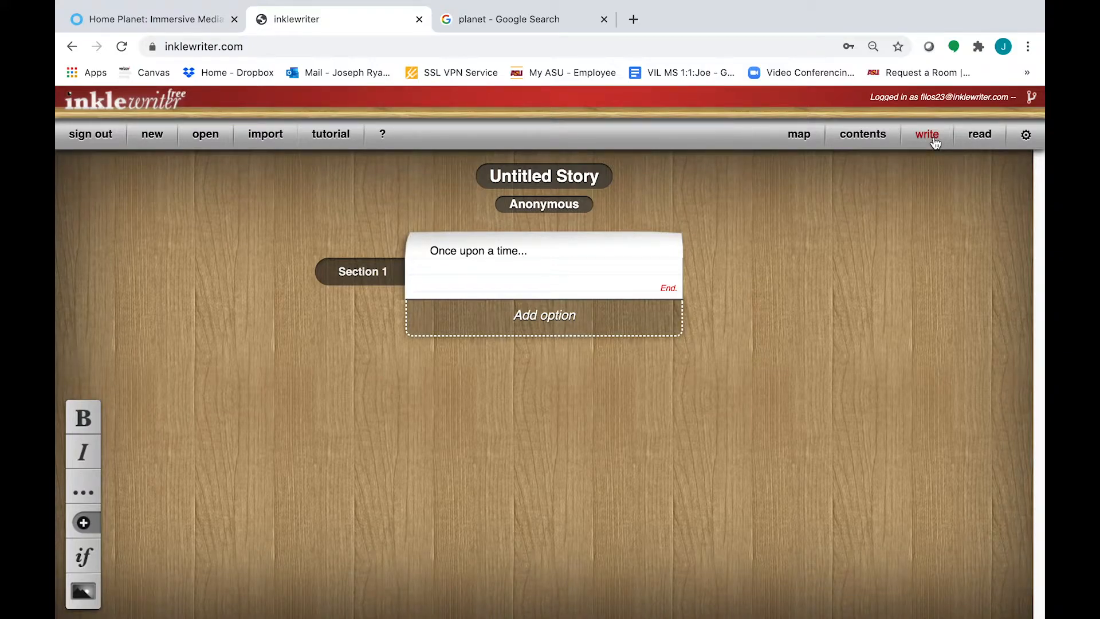
left_click(977, 144)
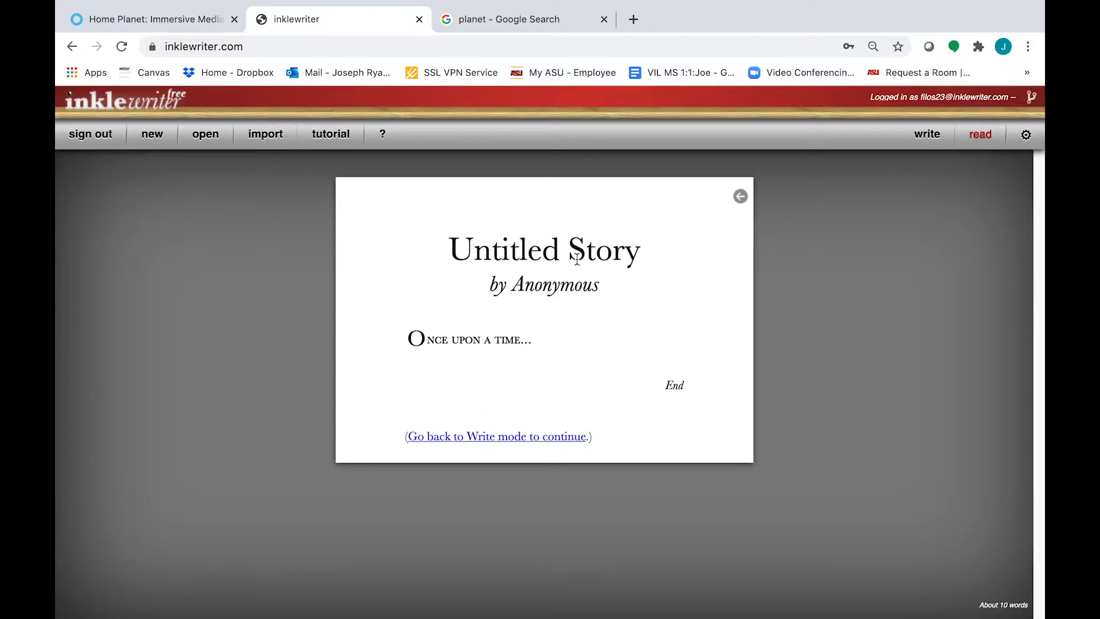
left_click(922, 143)
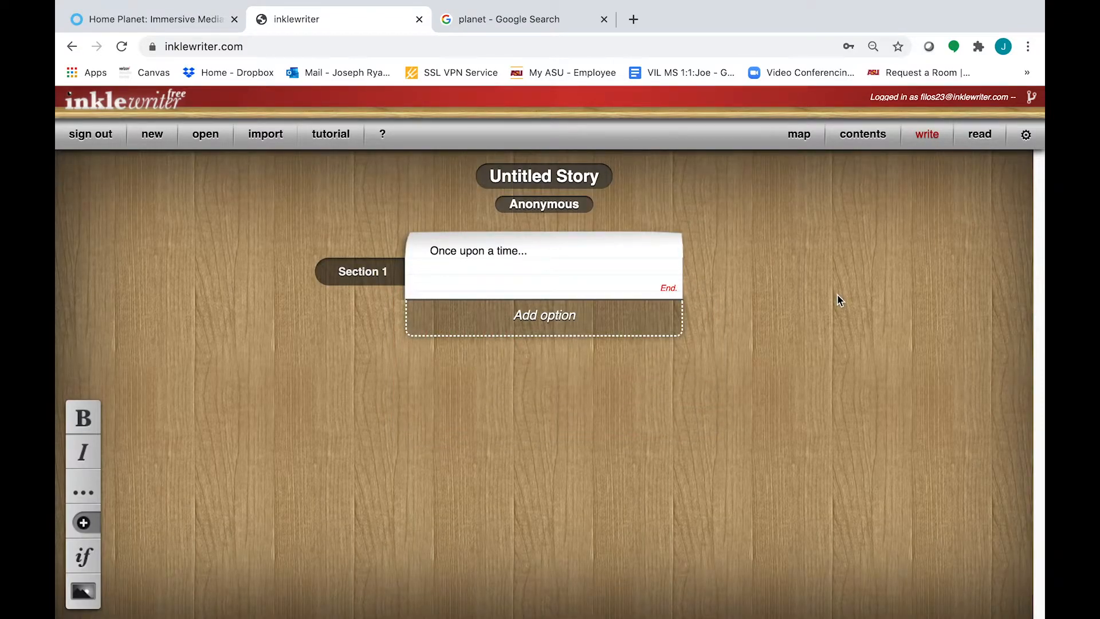
Title the story 'Are you happy or sad?' and set the author to 'Your Name'
triple_click(528, 179)
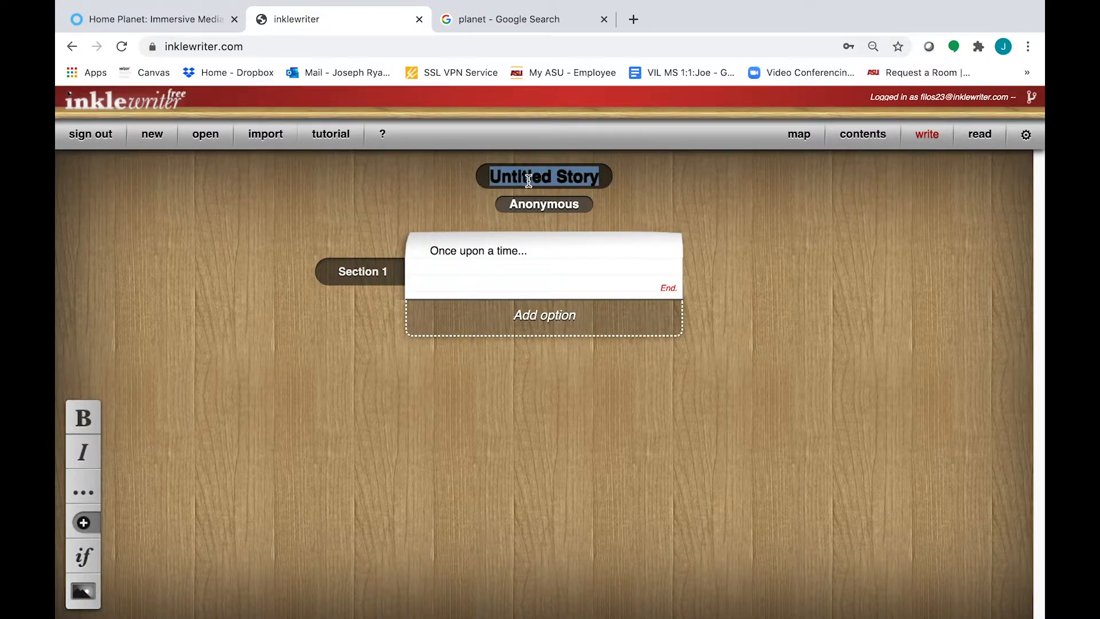
type("Are you happy or sad?")
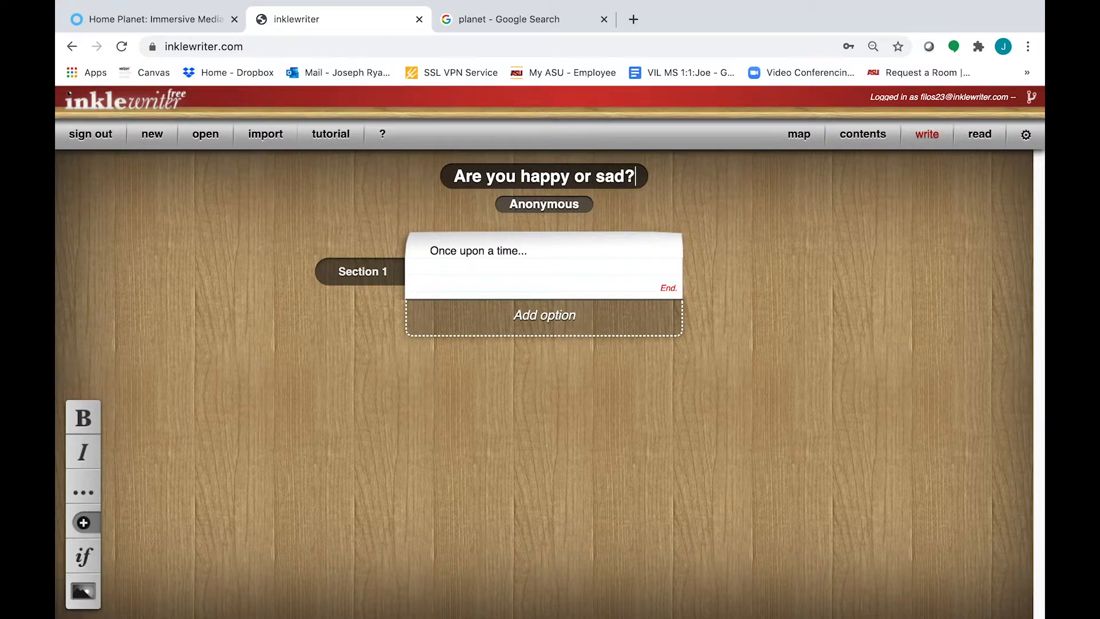
left_click(555, 206)
type("Your Name")
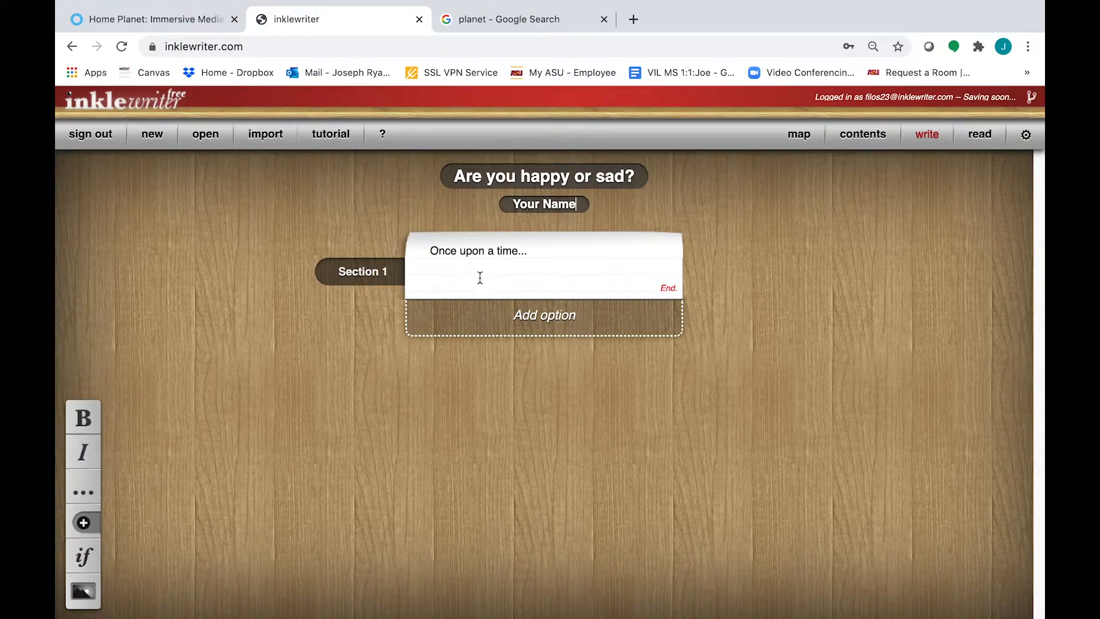
Replace 'Once upon a time...' with 'Hello, welcome to my story. First, answer this question: are you happy or sad?'
left_click(499, 252)
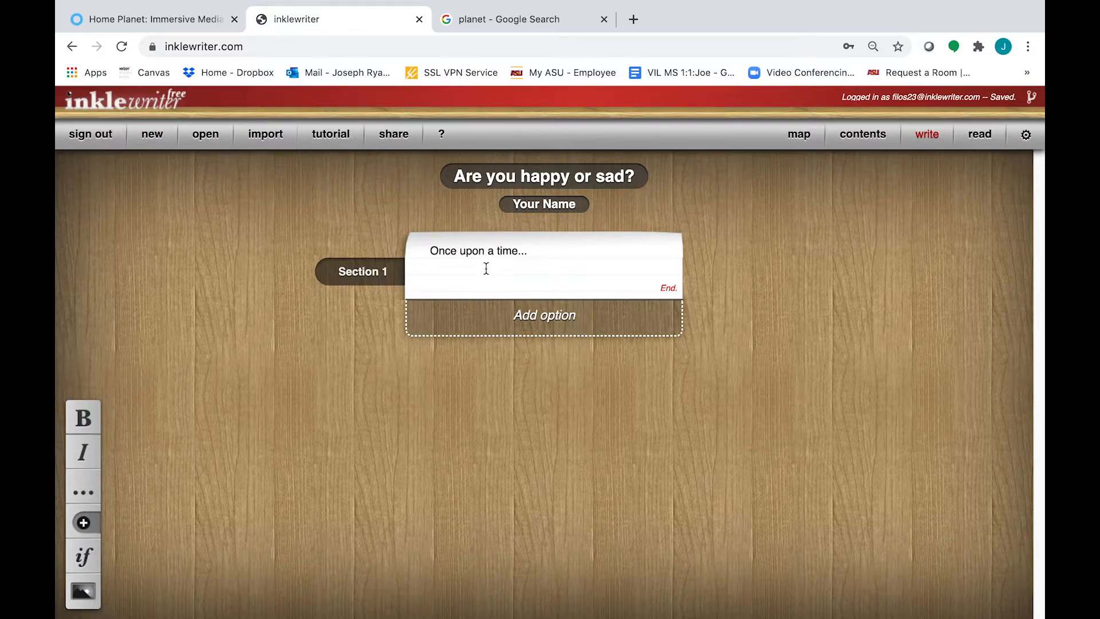
triple_click(495, 253)
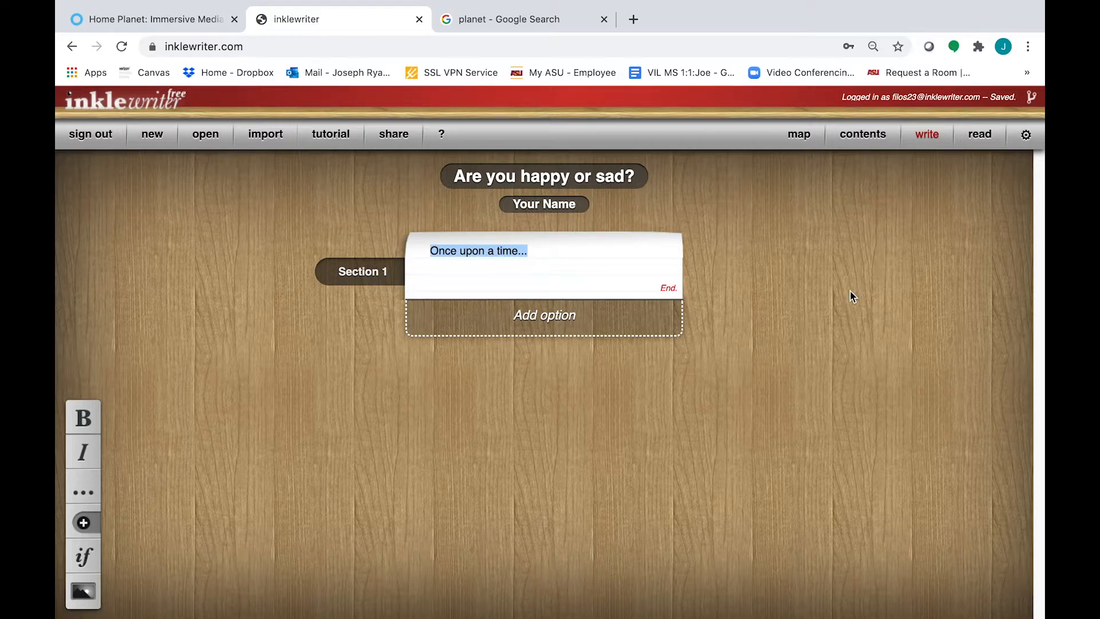
type("Hel")
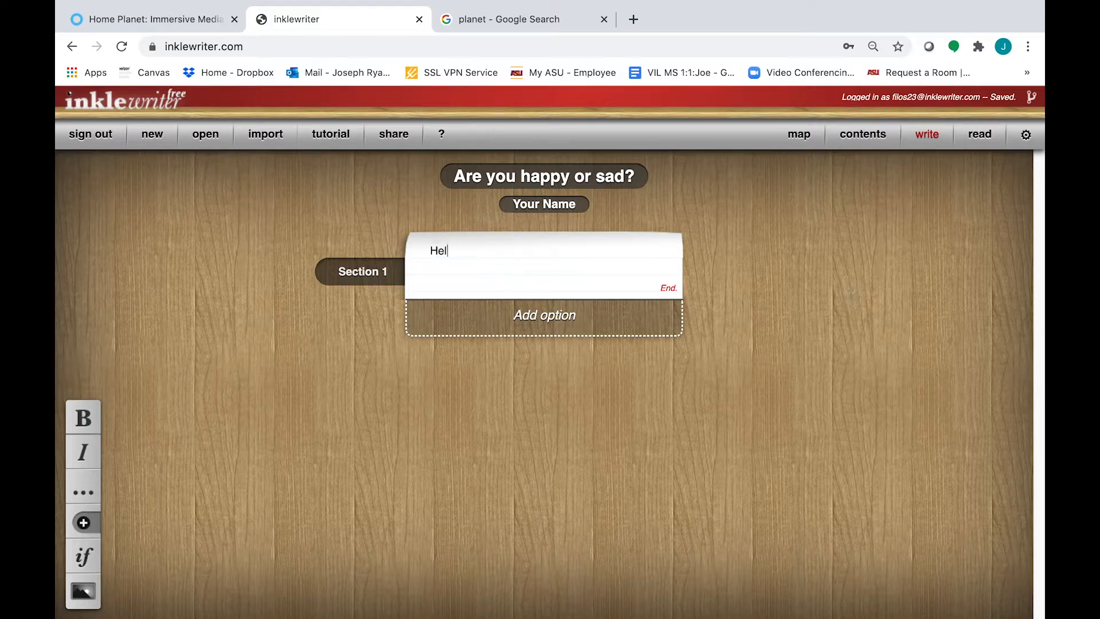
type("lo, welcome to my story")
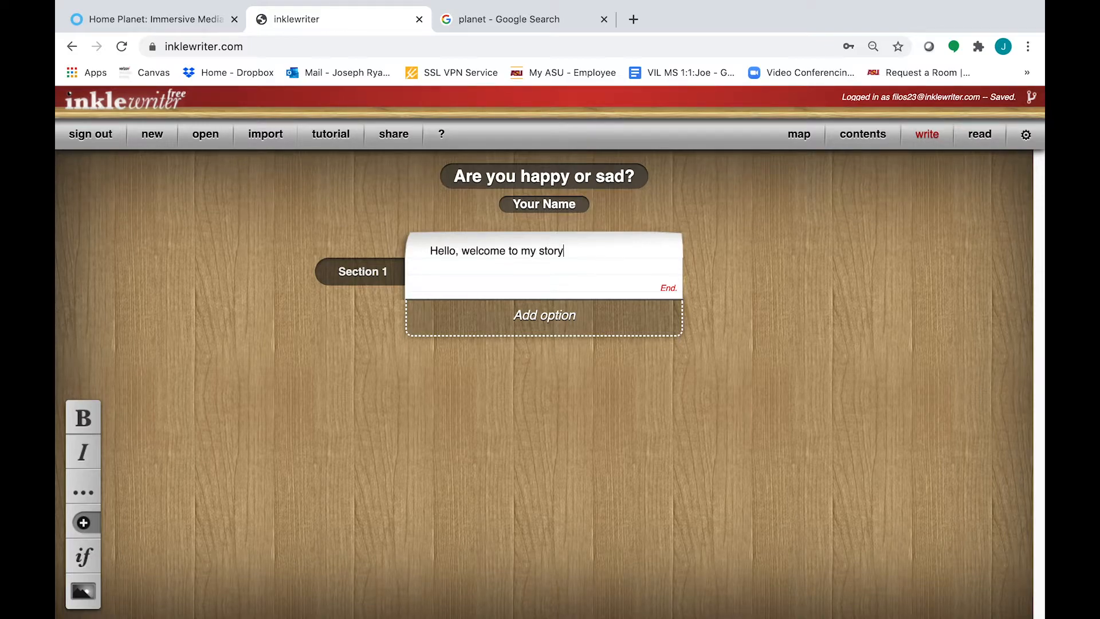
type(". First, answer this question: are ")
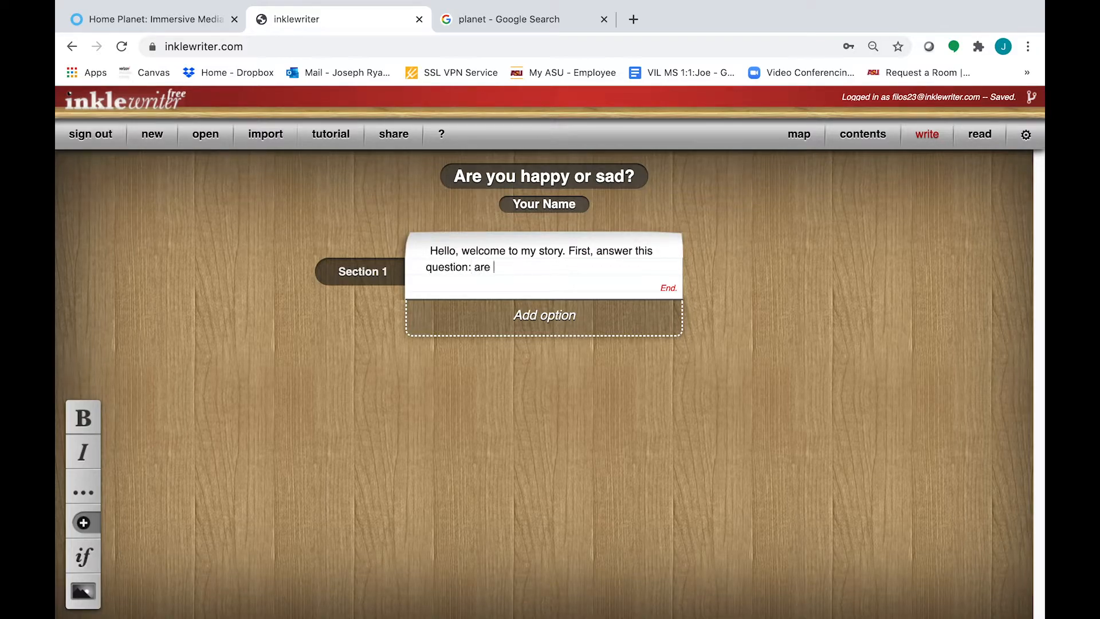
type("you happy or sad?")
Add choices 'I am happy' and 'I am sad', then follow 'I am happy' to a new paragraph
left_click(557, 323)
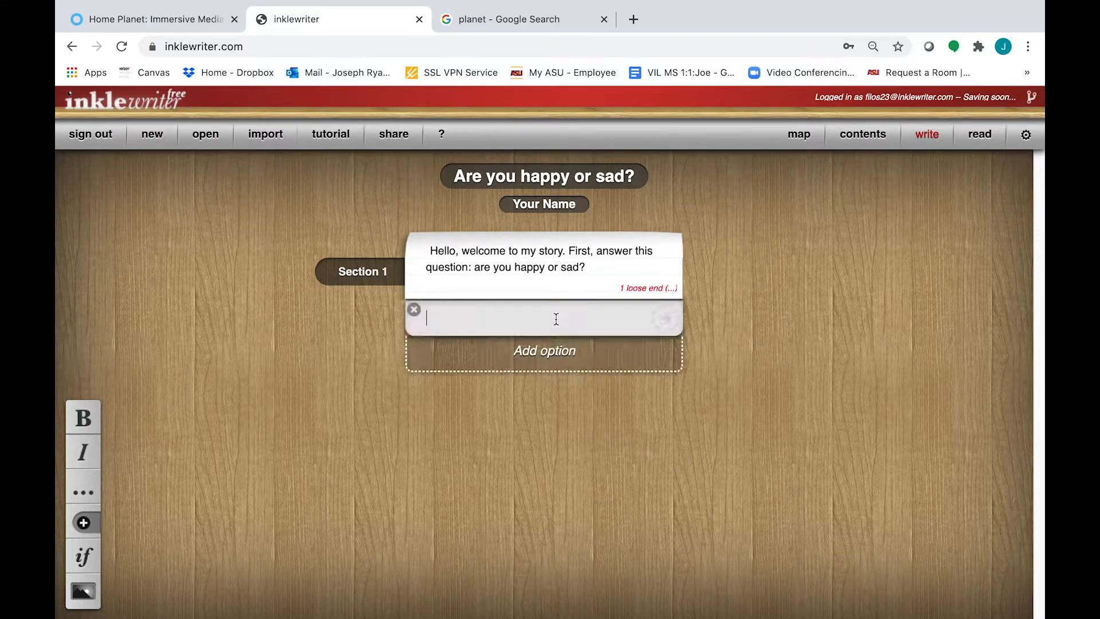
type("I am happy")
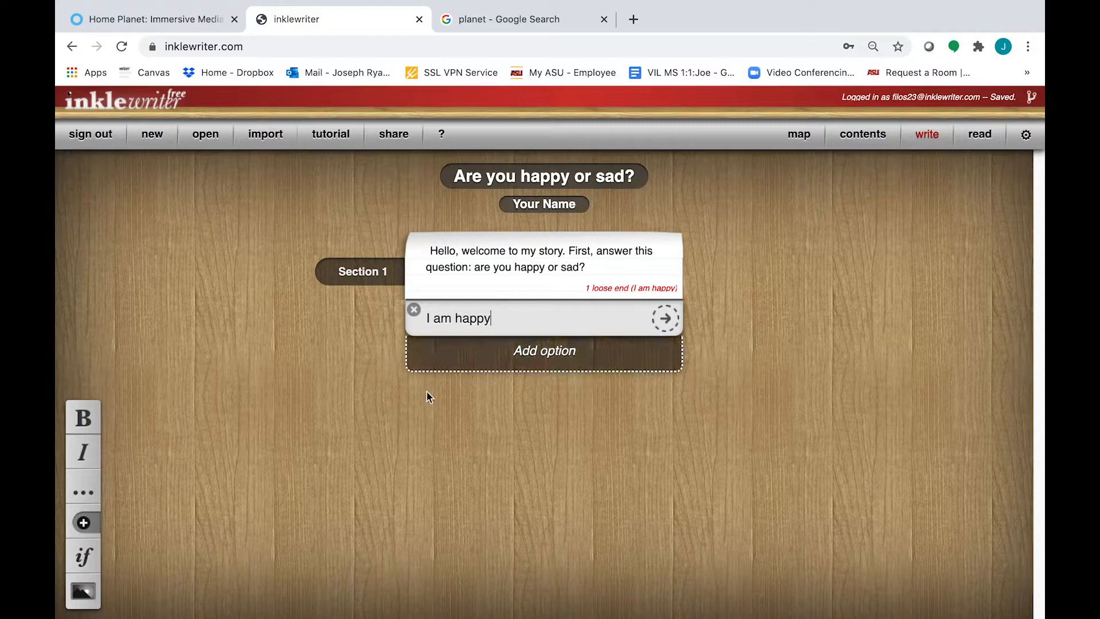
left_click(551, 367)
type("I am sad")
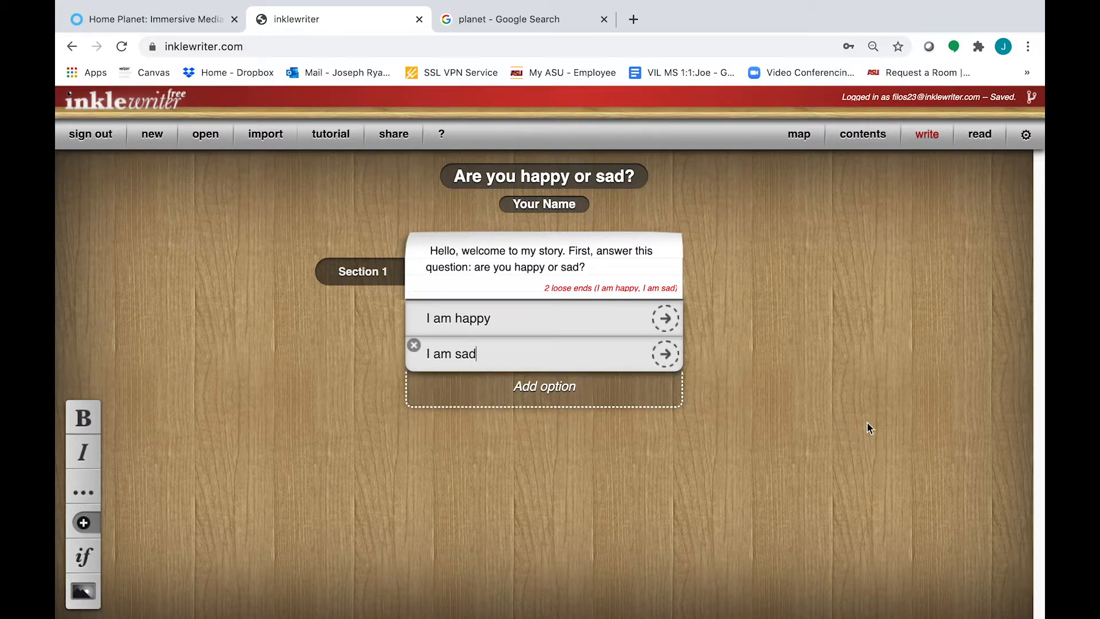
left_click(668, 316)
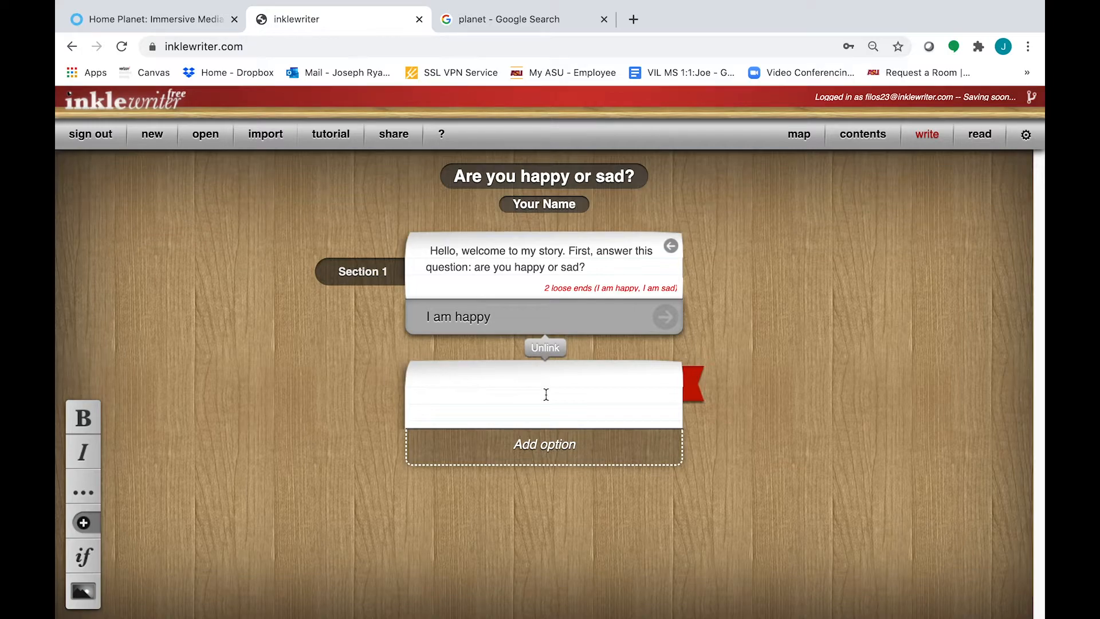
Write 'Awesome! It's great that you feel happy.' and add a 'Go to ending' choice
type("A")
type("ome")
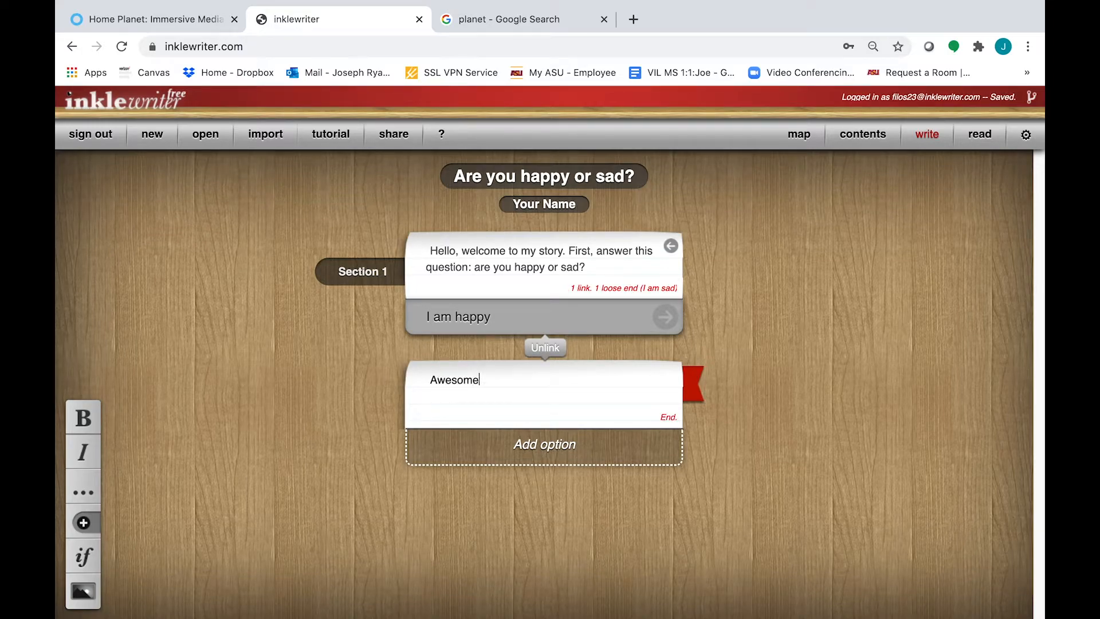
type("! It's great that you ")
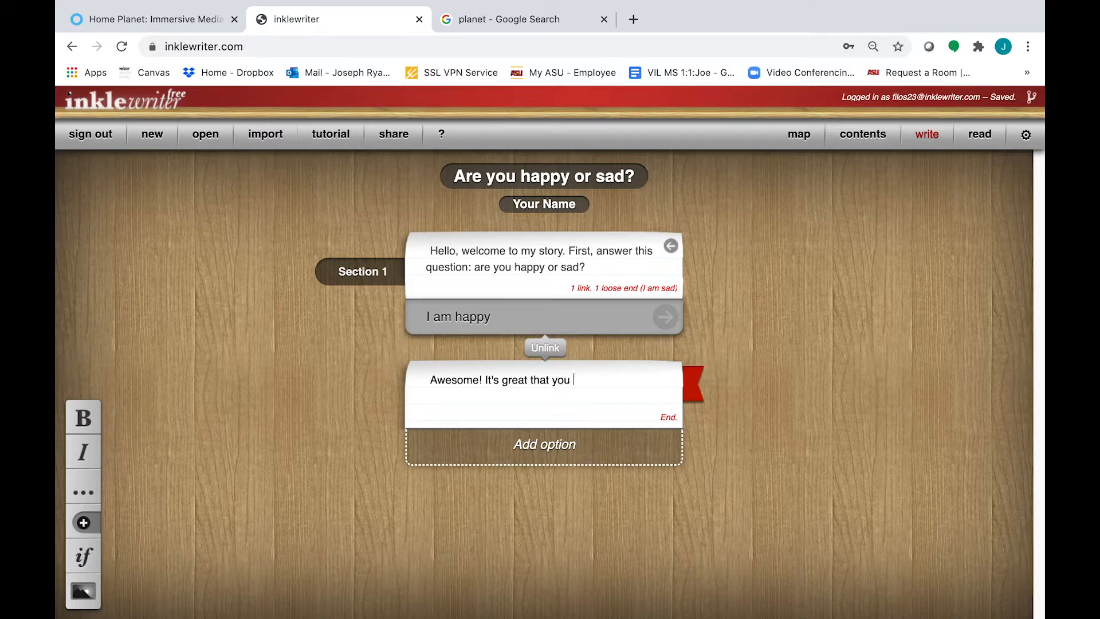
type("feel happy. : )")
left_click(539, 445)
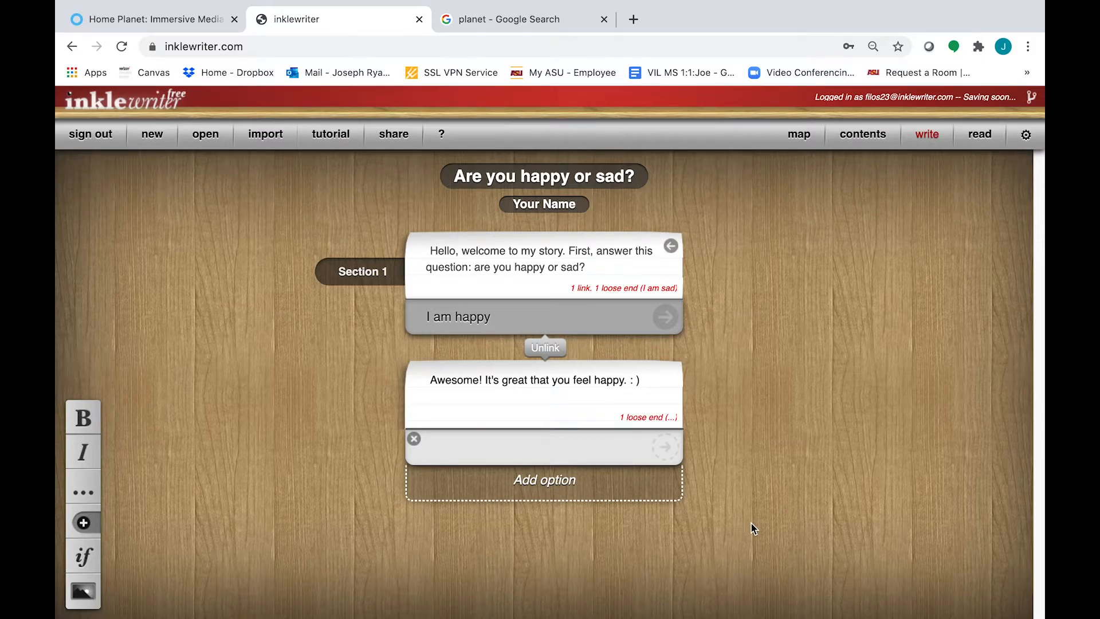
type("Go to ending")
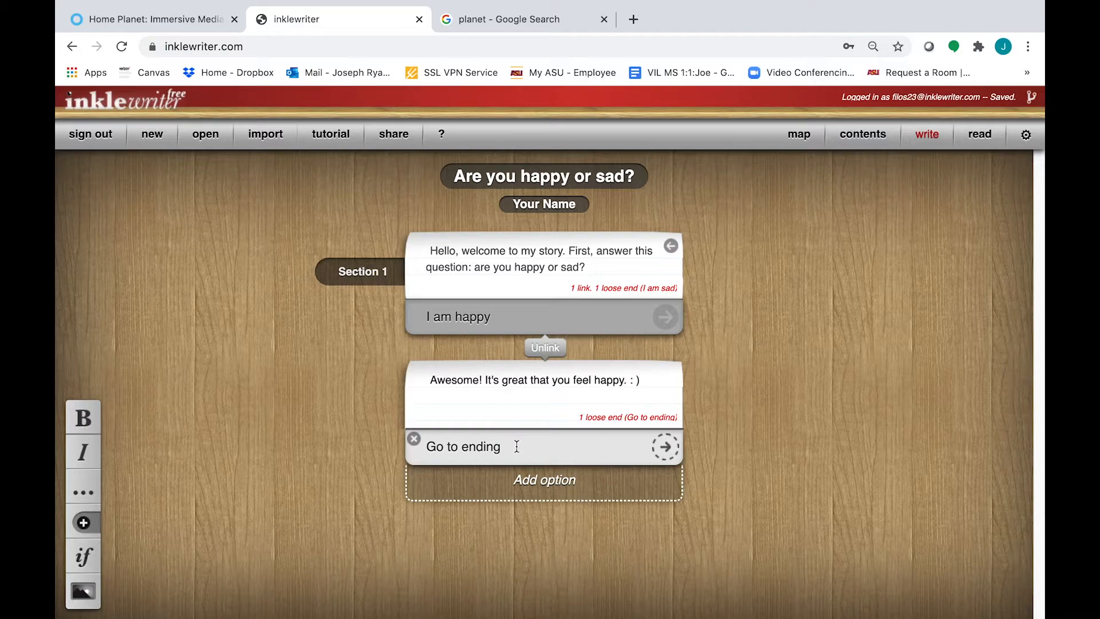
Follow 'Go to ending' and write 'The end' in the new paragraph
left_click(670, 454)
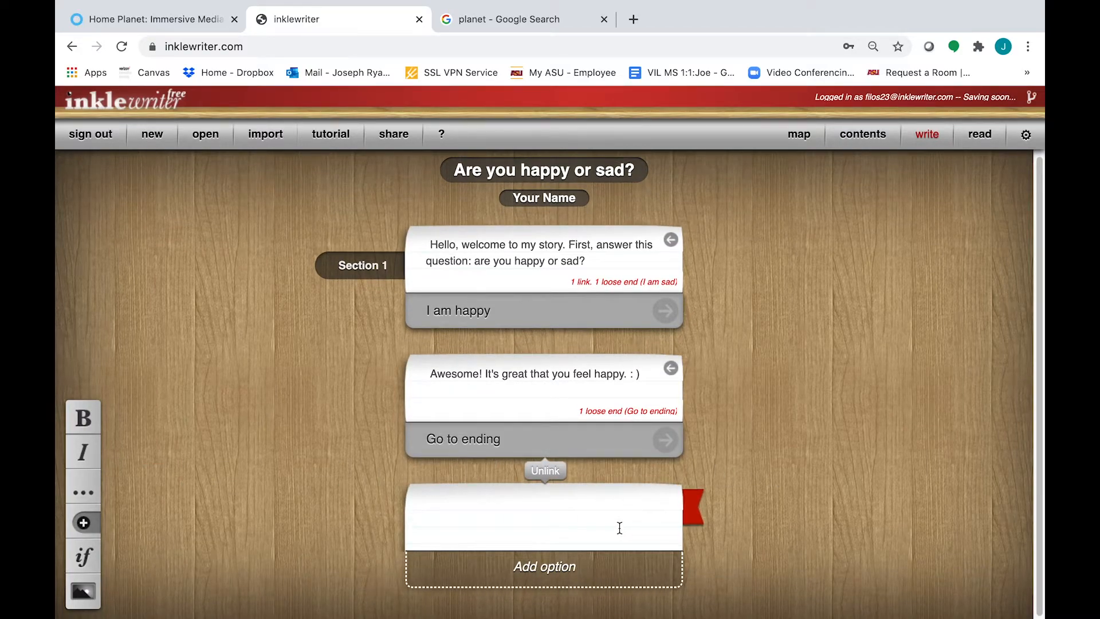
type("The end")
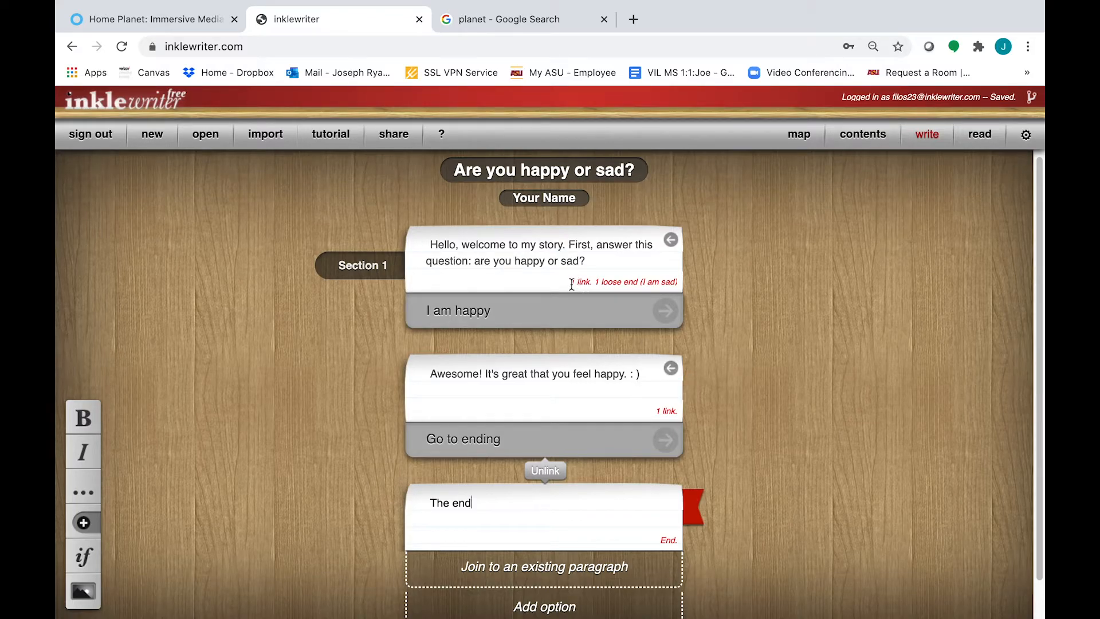
mouse_move(571, 283)
left_mouse_down()
mouse_move(667, 286)
mouse_move(577, 292)
left_mouse_up()
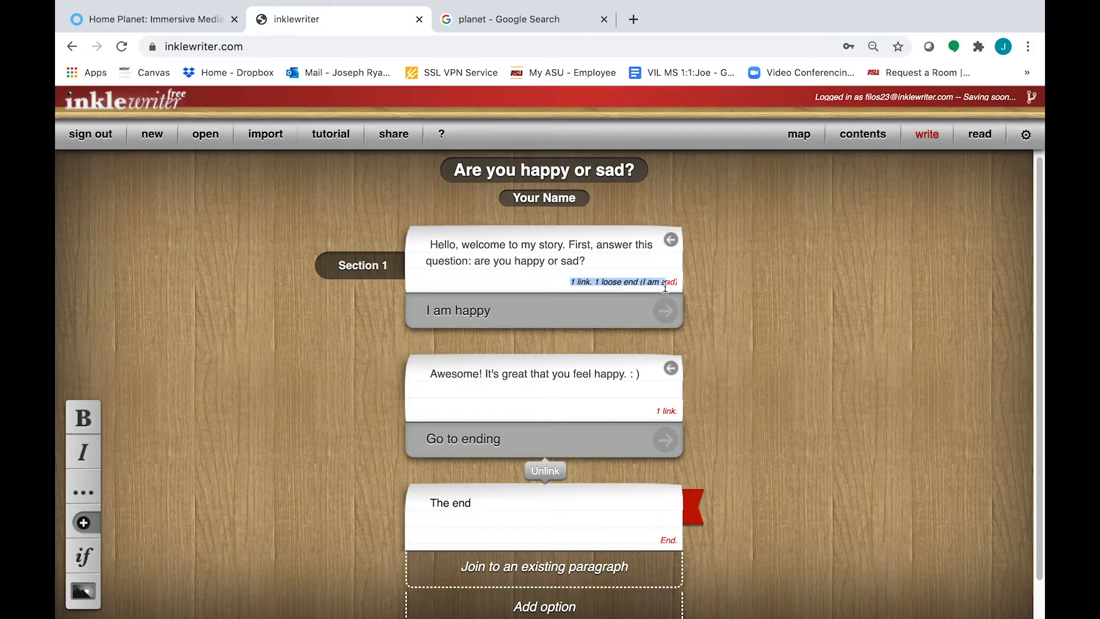
Rewind the story to the opening question showing the 'I am happy' and 'I am sad' choices
left_click(601, 275)
scroll(704, 332, "down", 1)
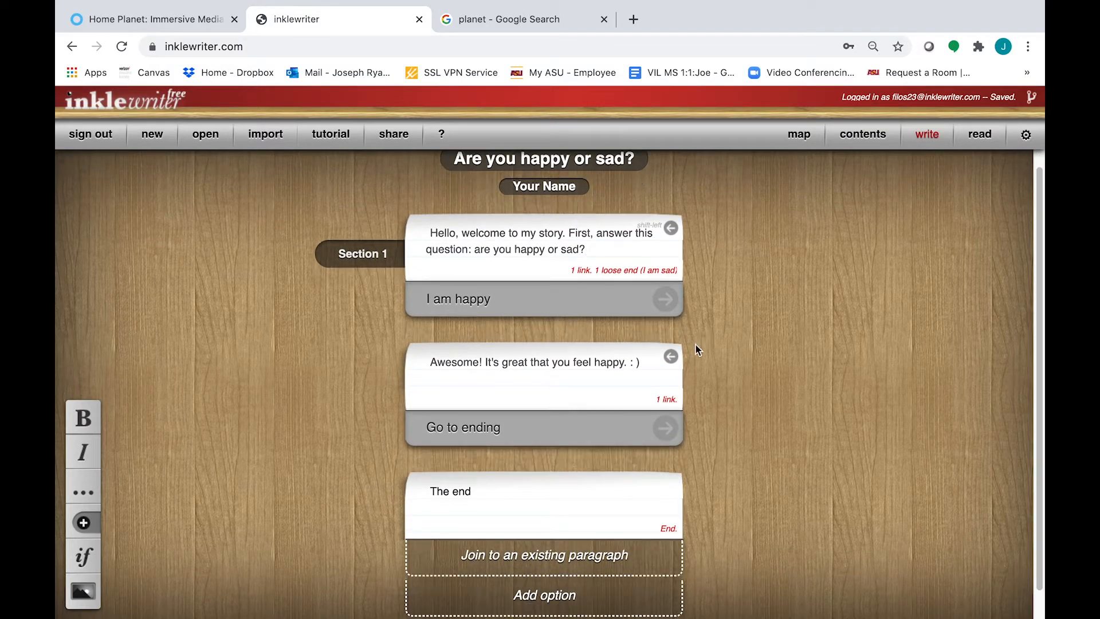
left_click(670, 357)
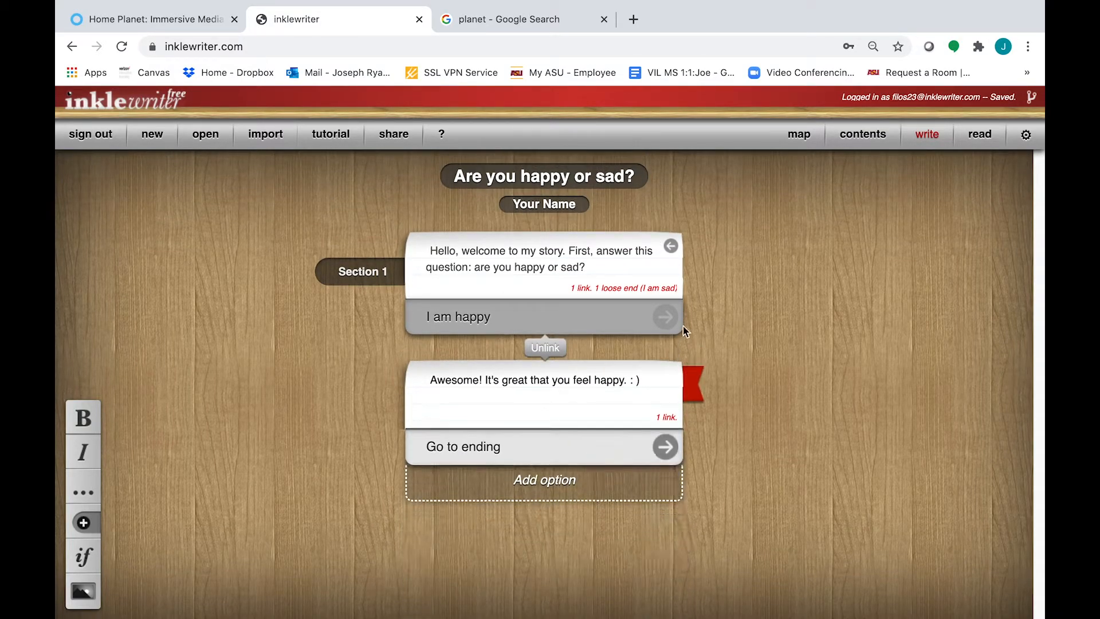
left_click(671, 247)
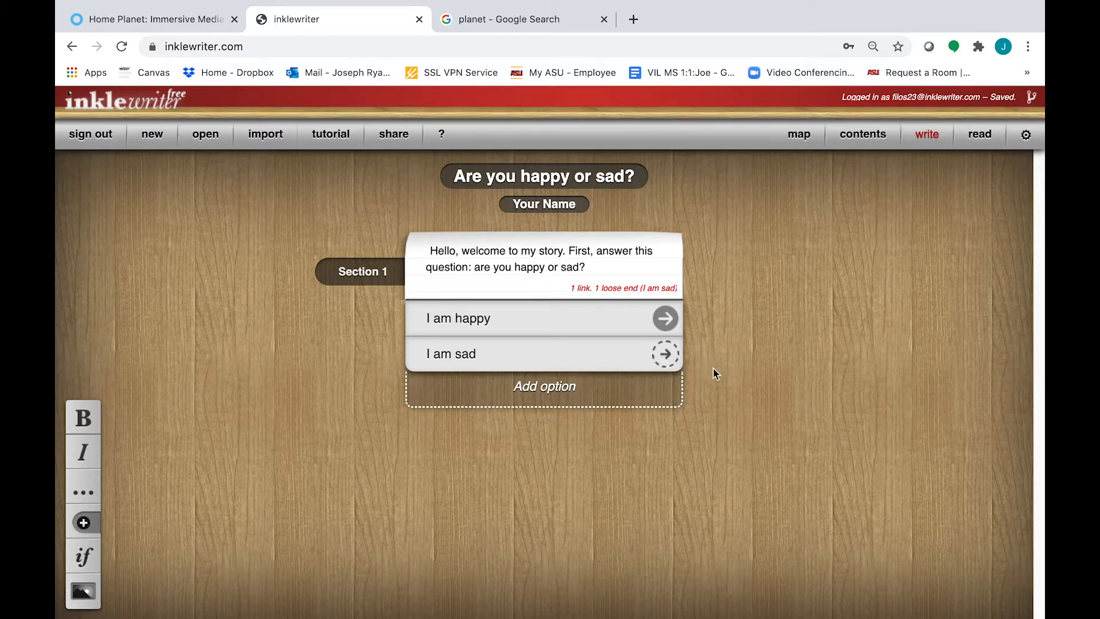
Follow 'I am sad' and write 'I am sorry you feel that way. I hope this cheers you up!'
left_click(671, 363)
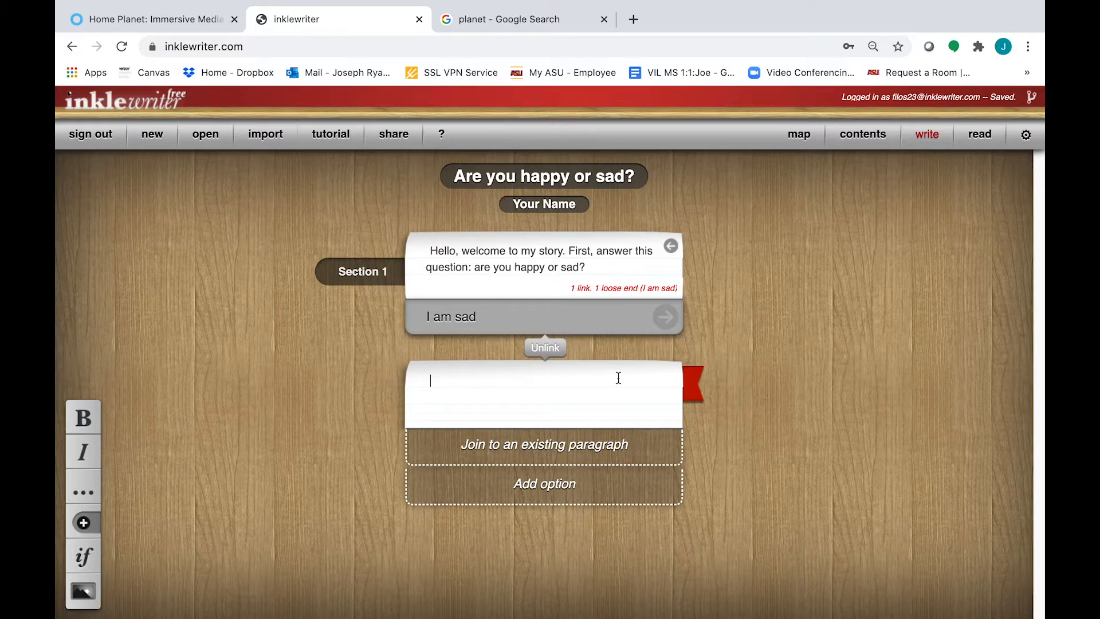
type("I")
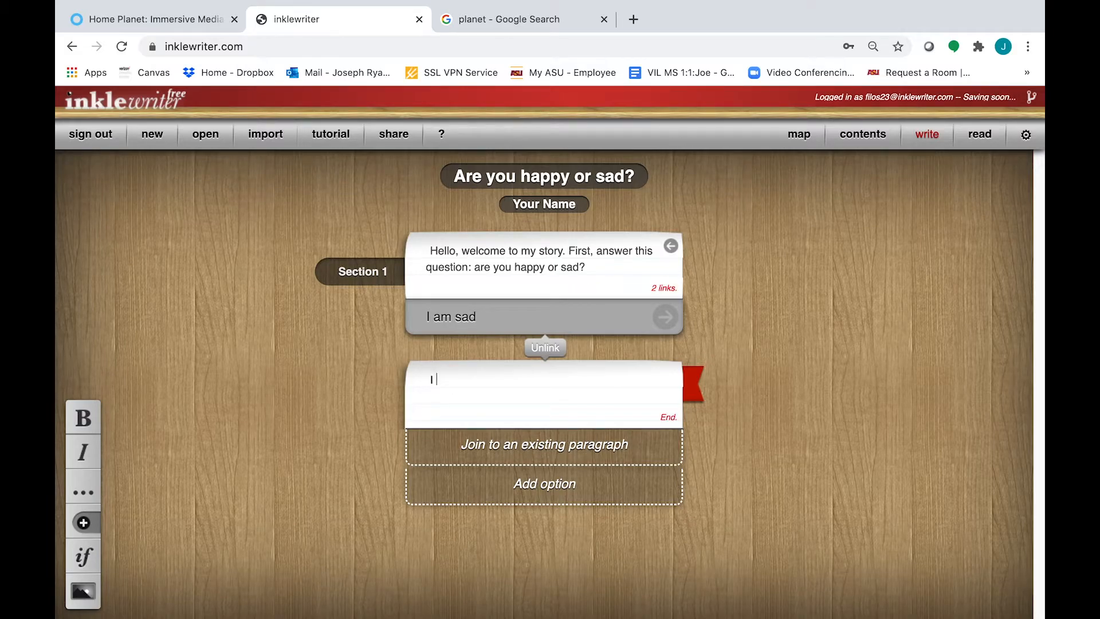
type(" am sotry you feel that w")
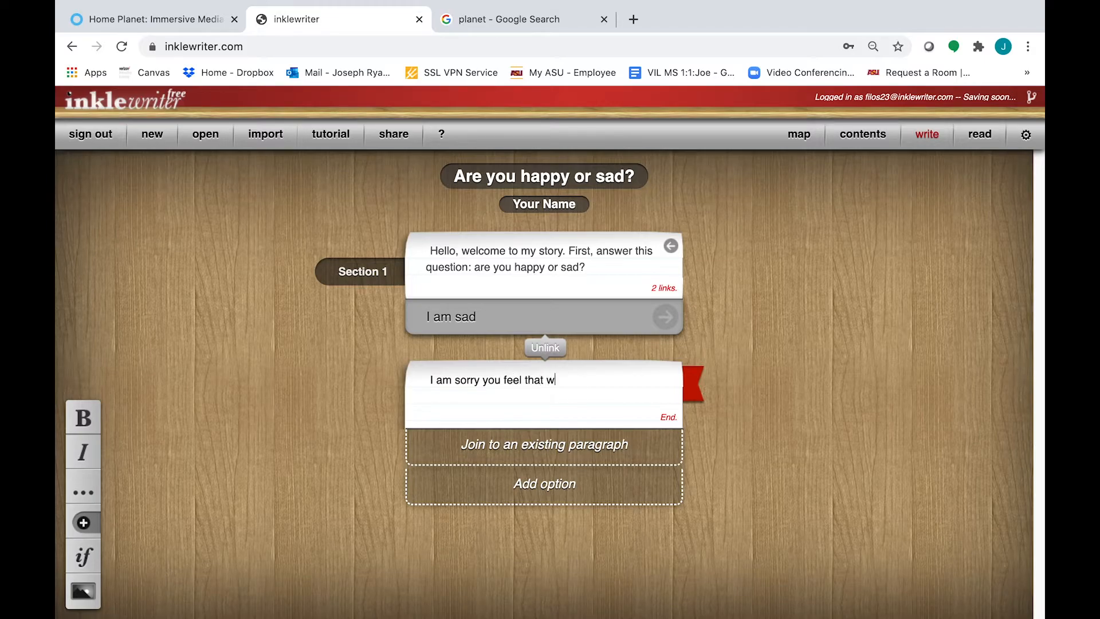
type("ay. I h")
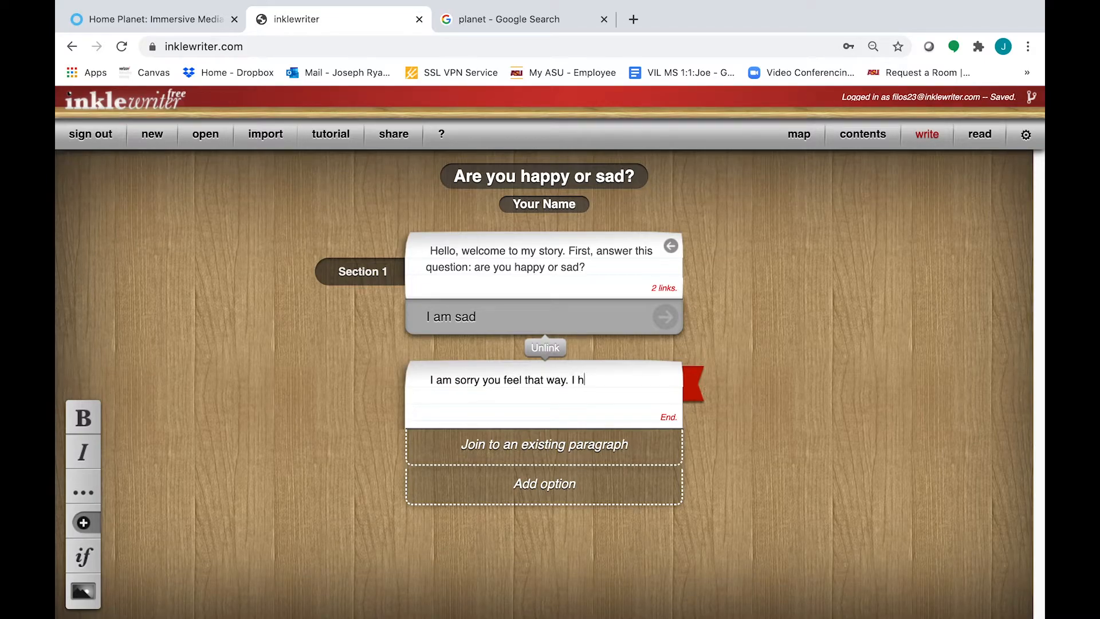
type("ope this cheers you up!")
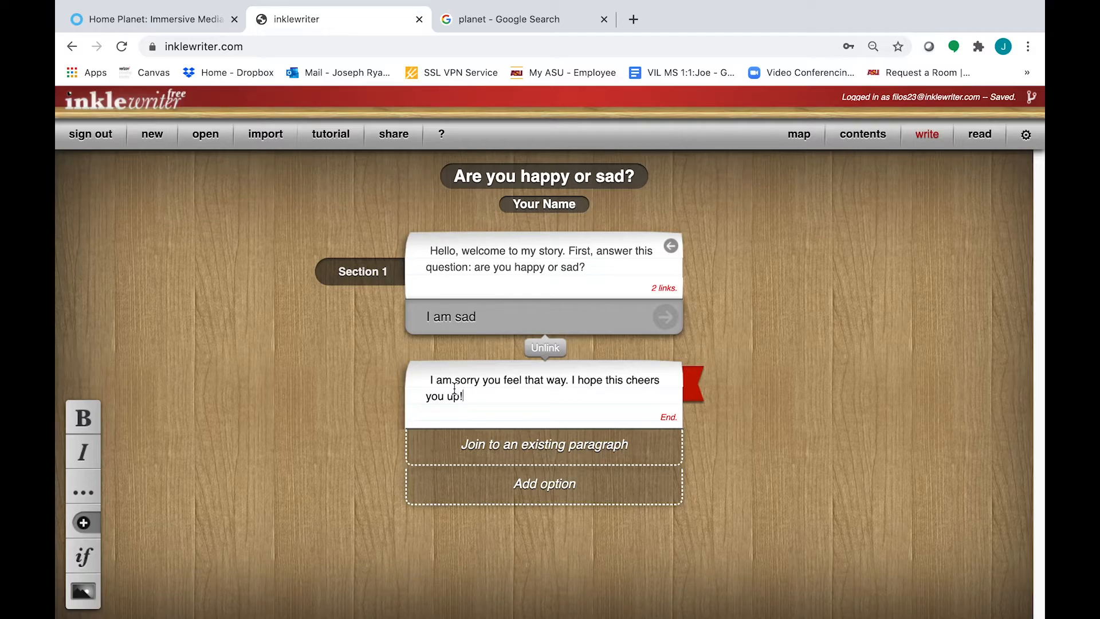
Search Google Images for 'kitten', filtered to images labeled for reuse
left_click(509, 20)
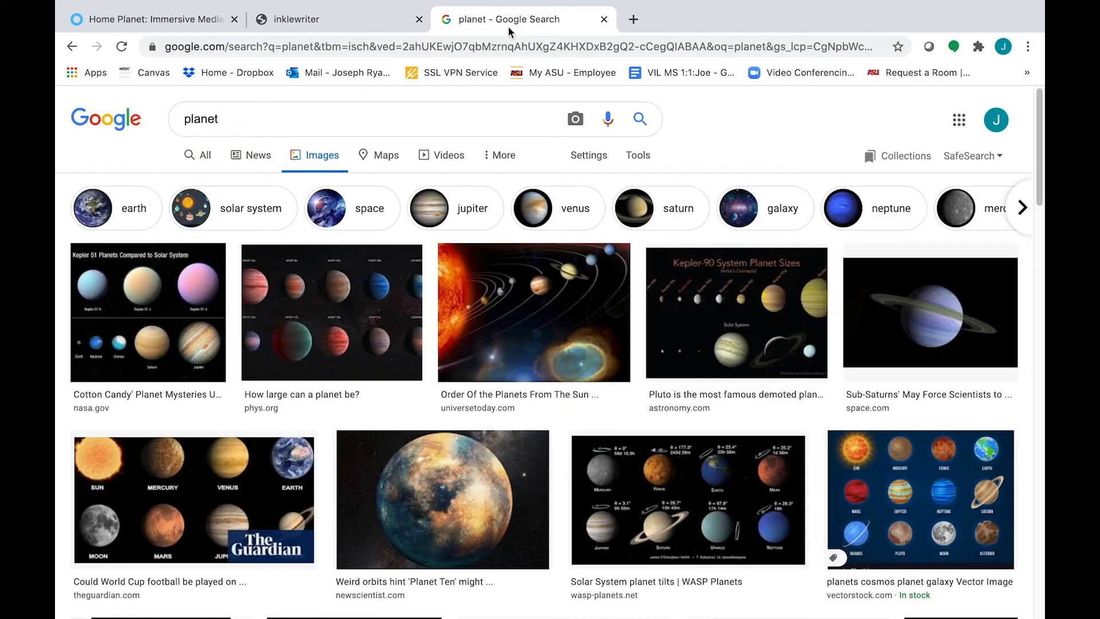
left_click(244, 119)
type("kitten")
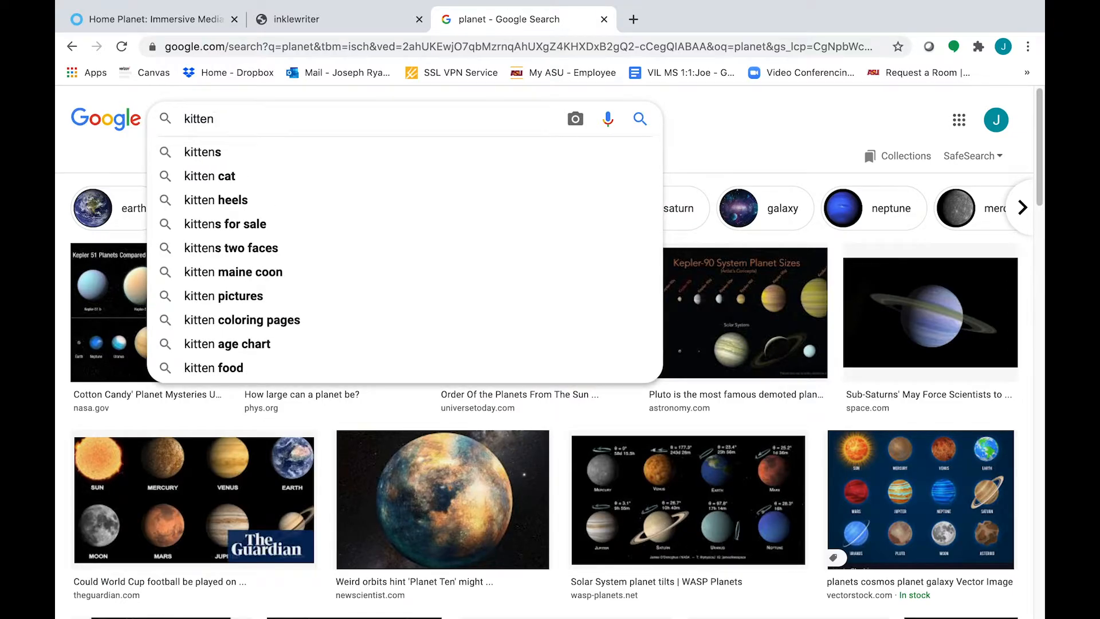
key("Return")
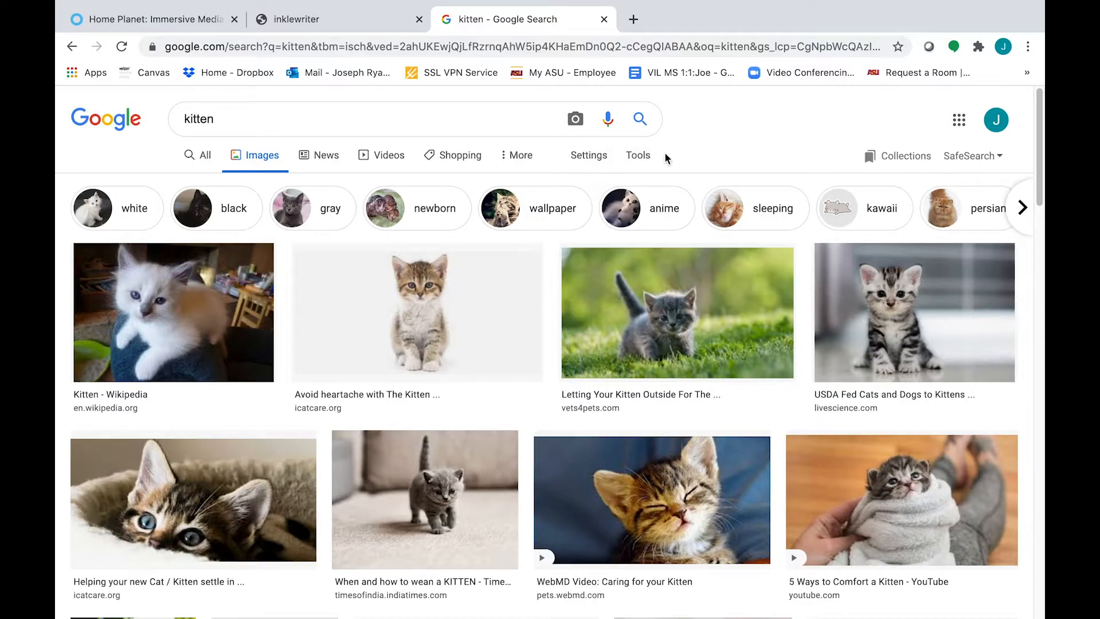
left_click(648, 164)
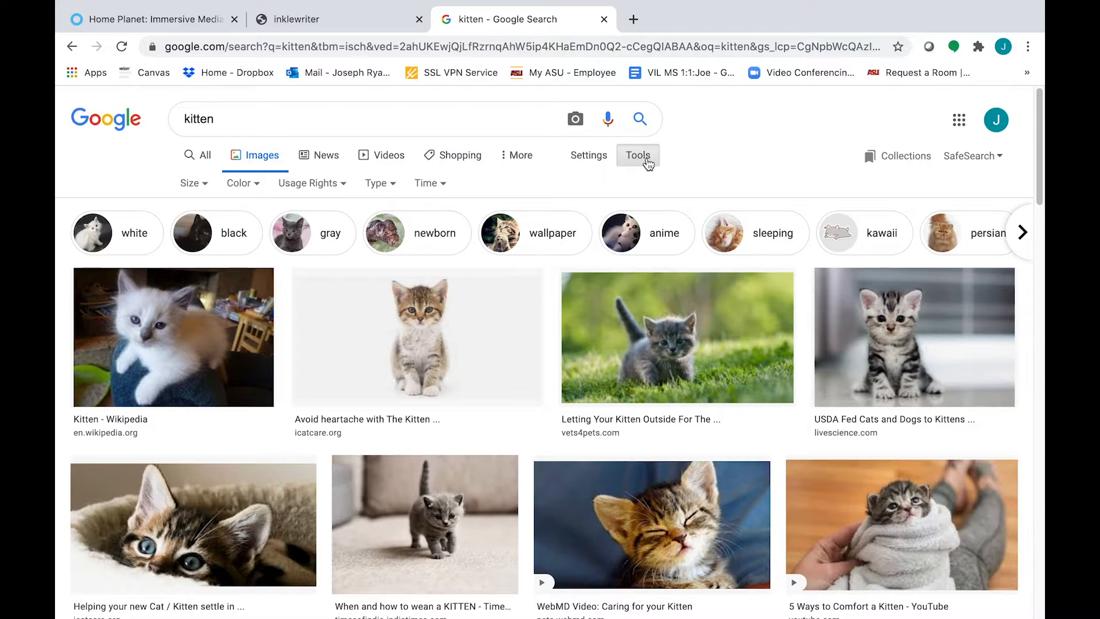
left_click(332, 187)
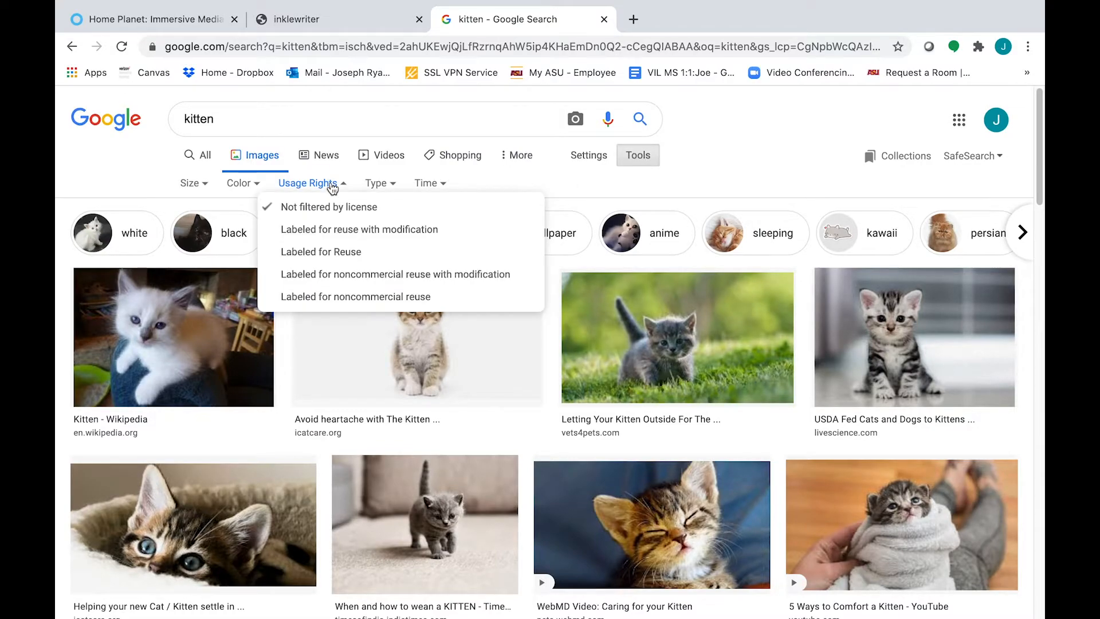
left_click(366, 252)
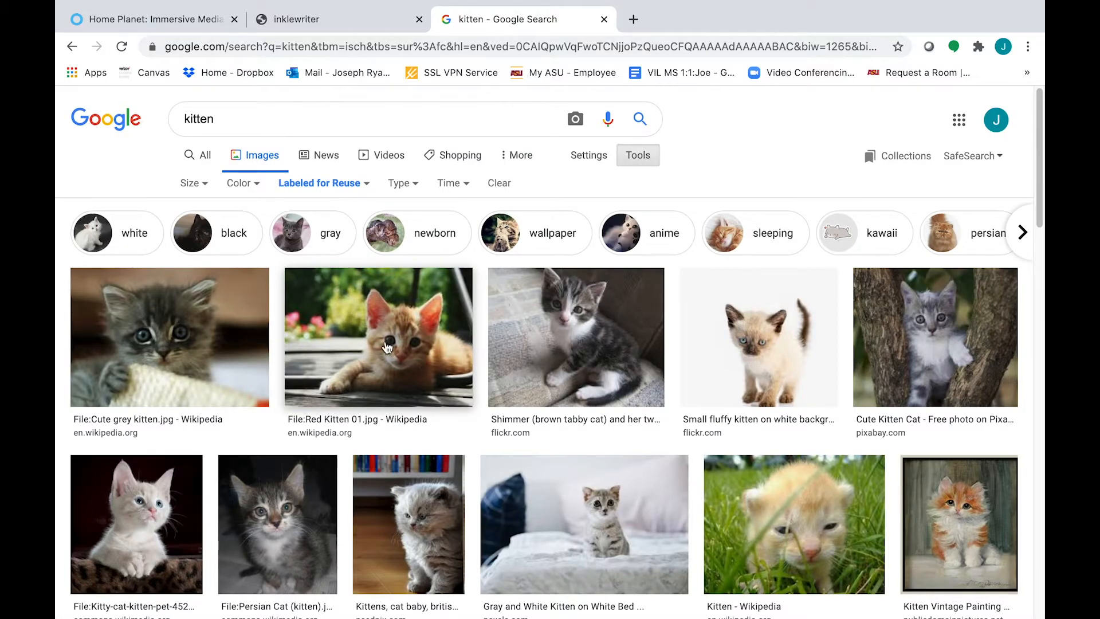
Copy the red kitten image's address and go back to the inklewriter story
right_click(389, 310)
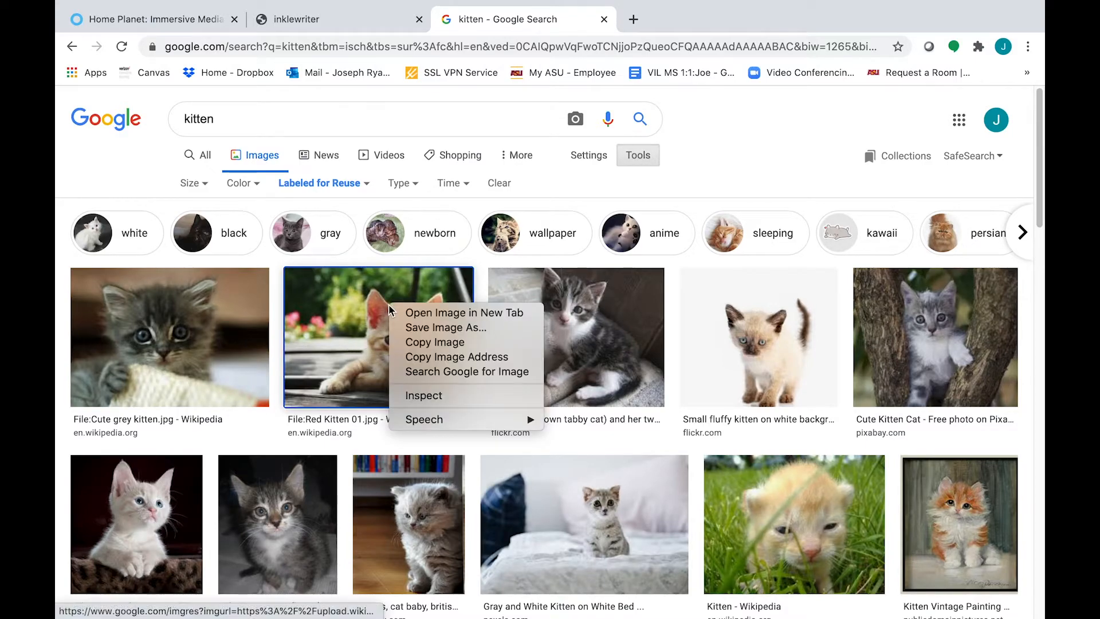
left_click(486, 357)
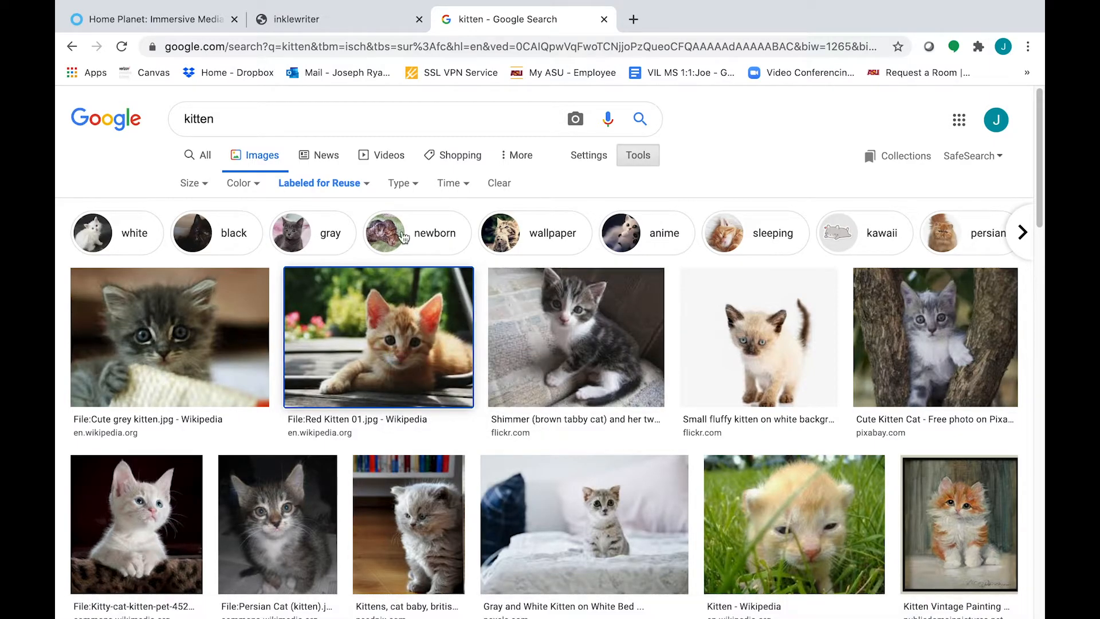
left_click(321, 20)
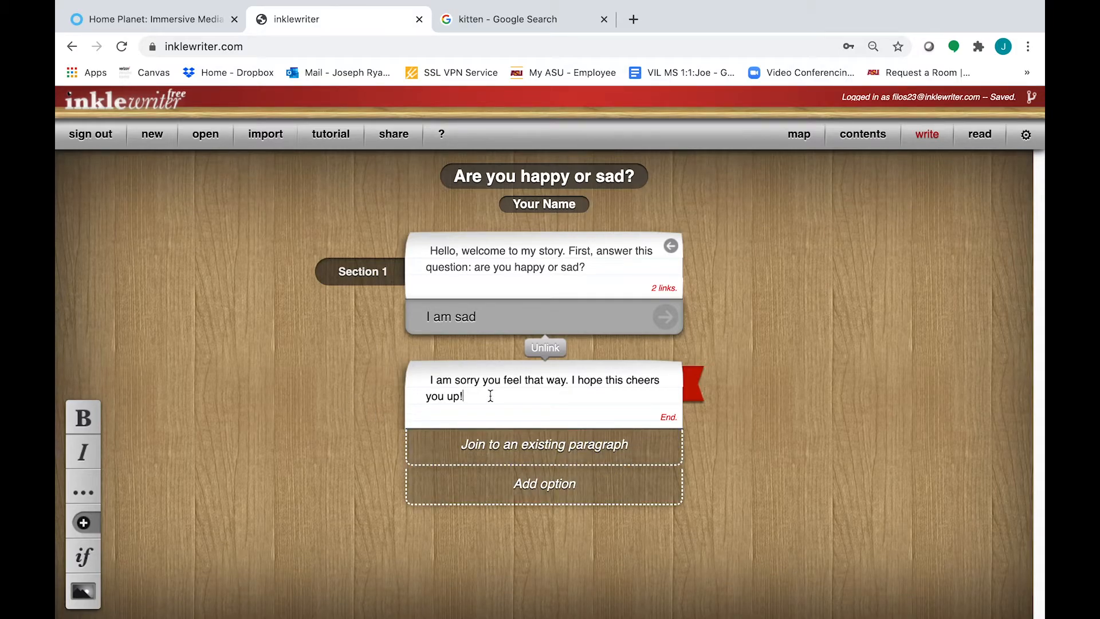
Insert the red kitten image into the 'I am sad' paragraph by pasting its URL
left_click(91, 597)
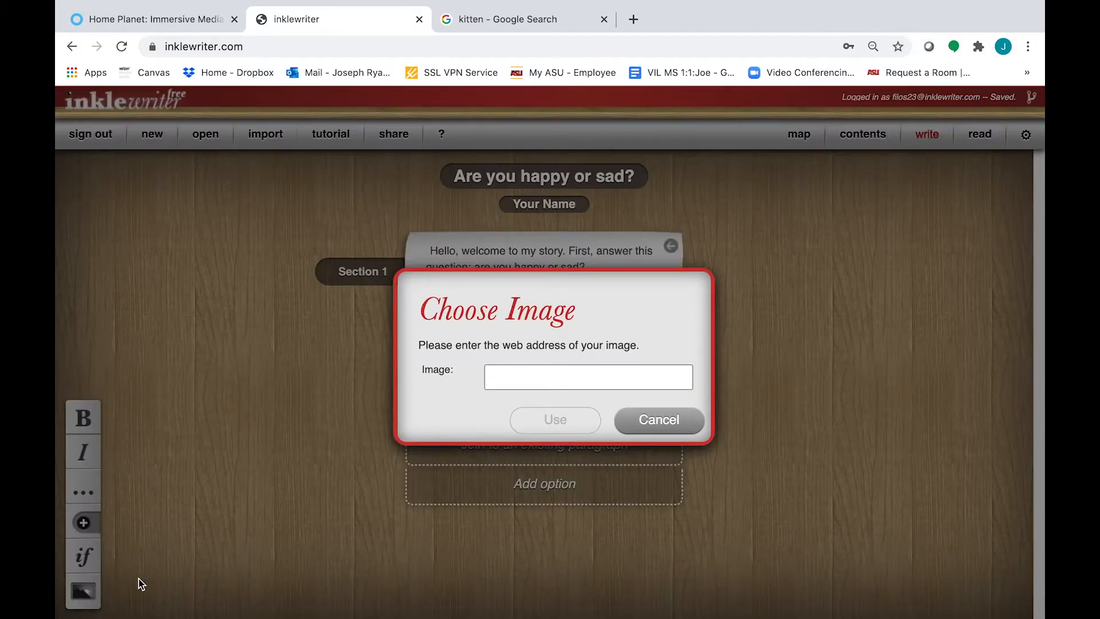
left_click(502, 370)
key("super+v")
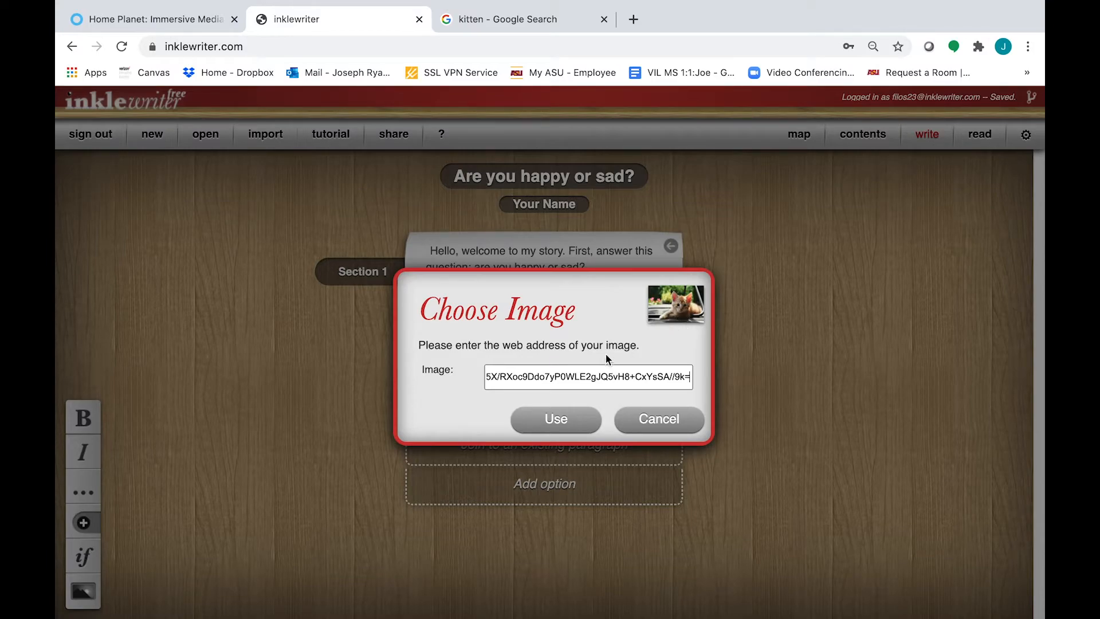
left_click(555, 419)
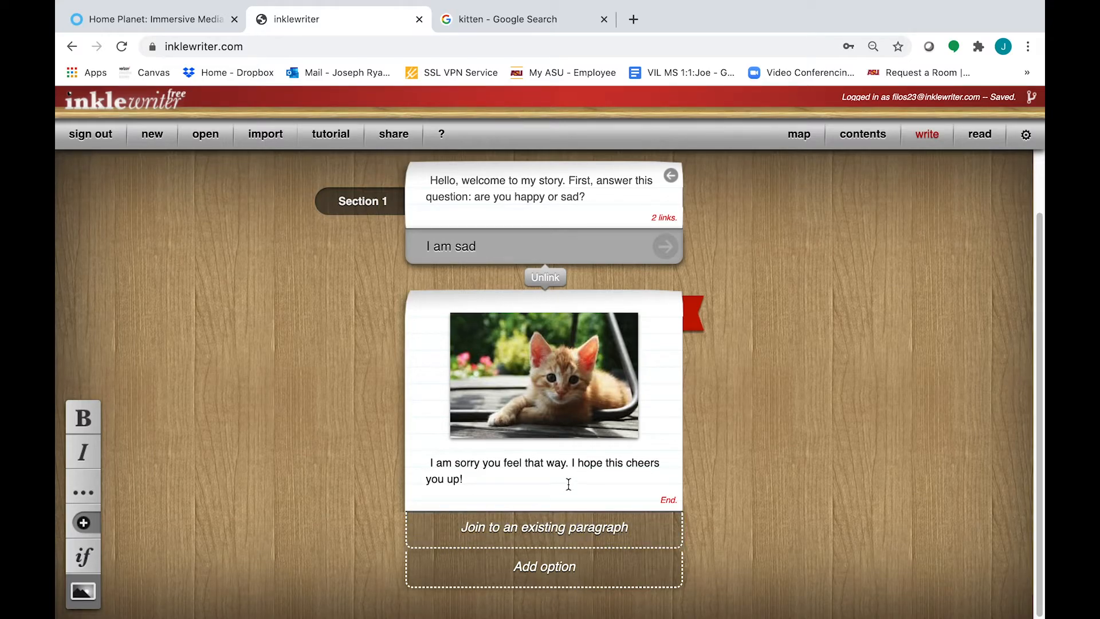
Add a 'Go to the end' choice below the kitten paragraph and follow it to a blank paragraph
left_click(550, 568)
type("G")
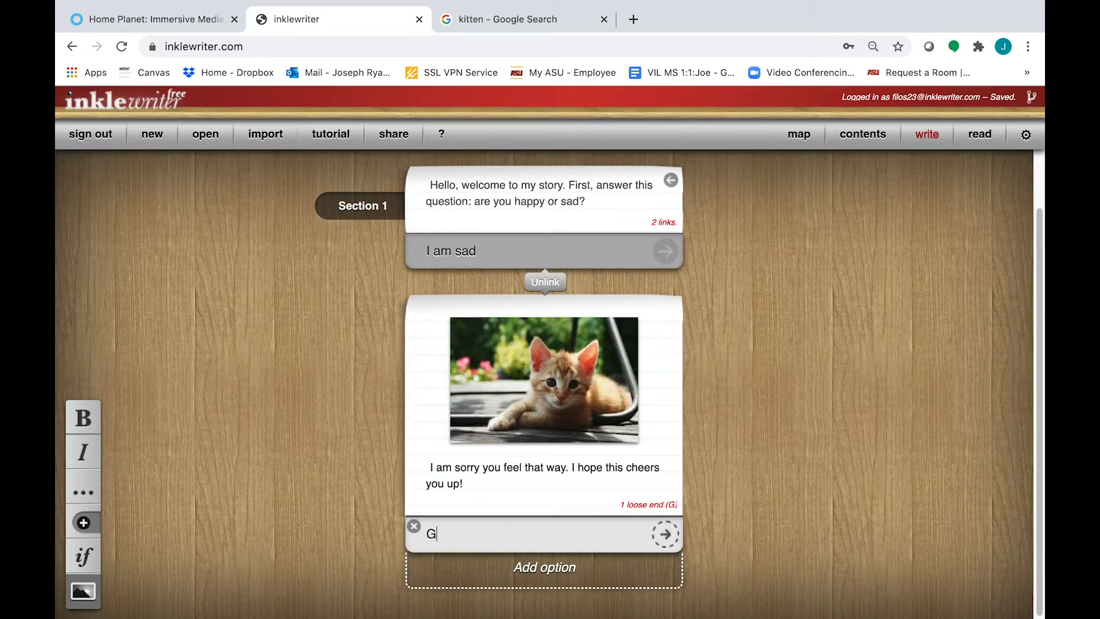
type("o to the end")
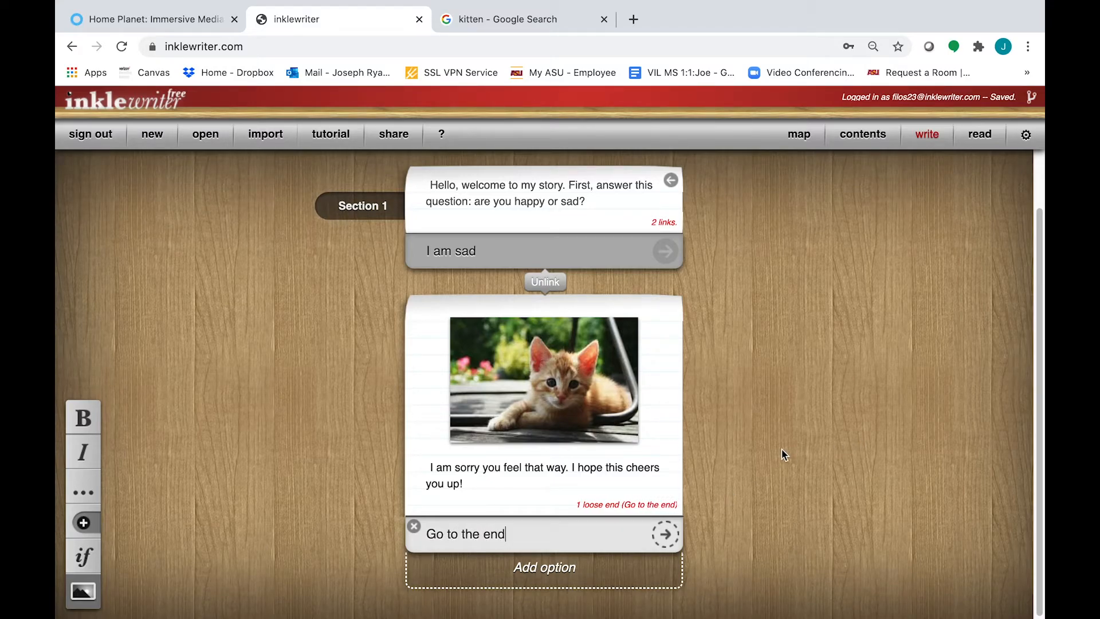
left_click(669, 538)
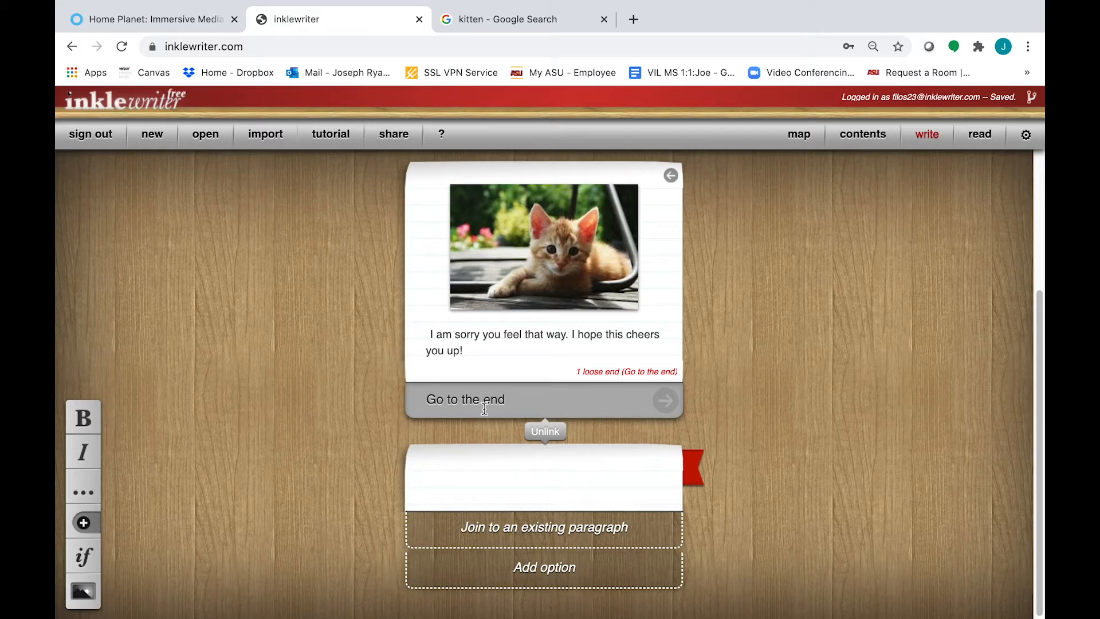
Link the sad branch's 'Go to the end' to the existing 'The end' paragraph
left_click(597, 531)
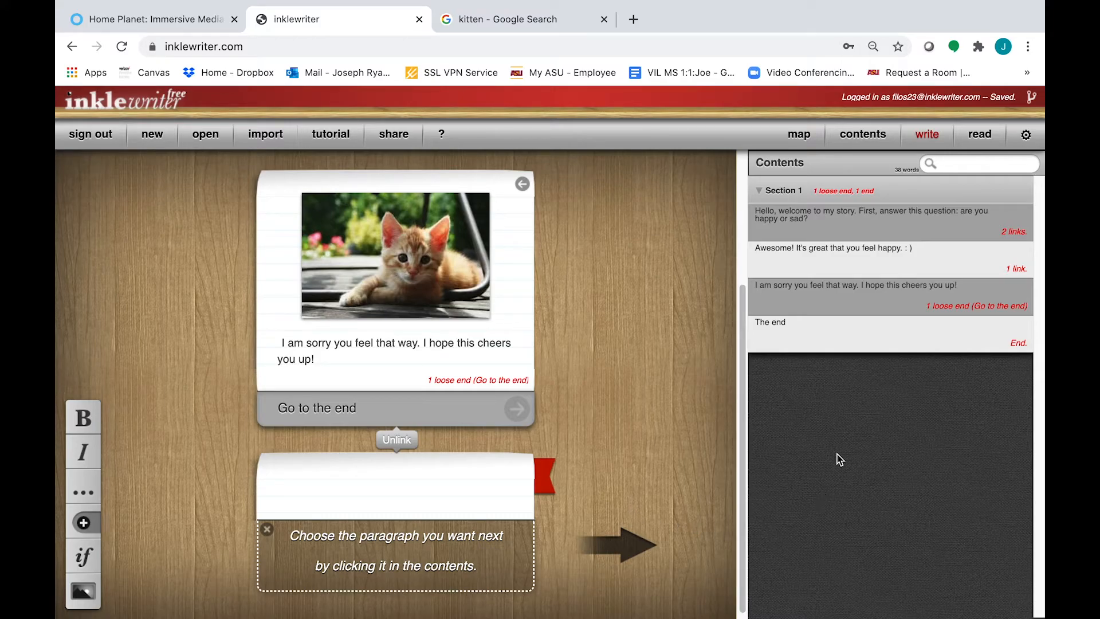
left_click(833, 335)
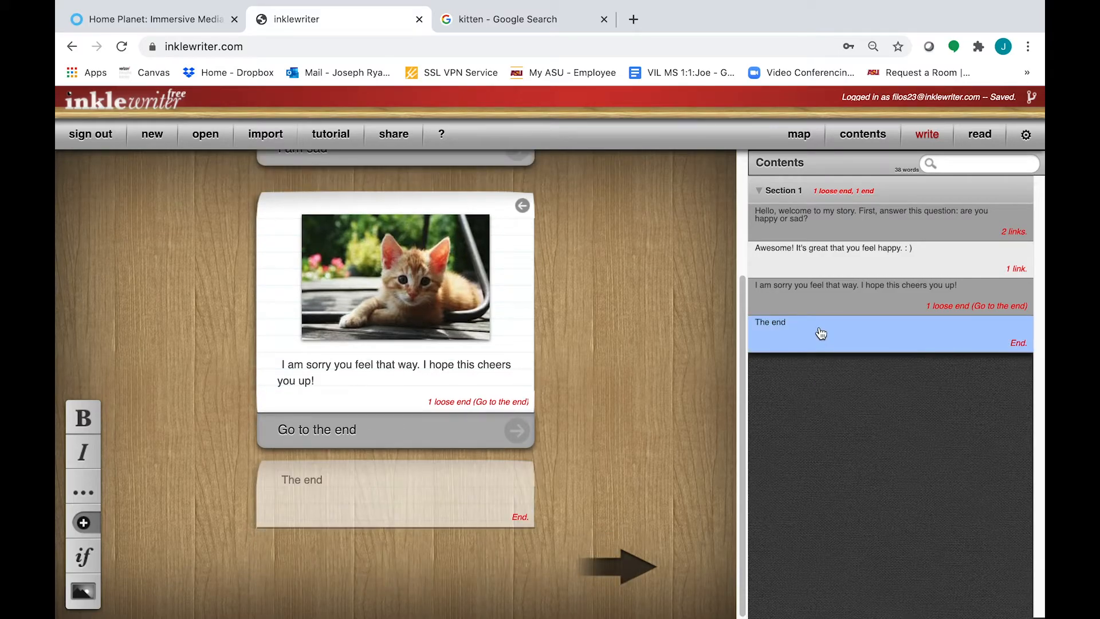
left_click(819, 331)
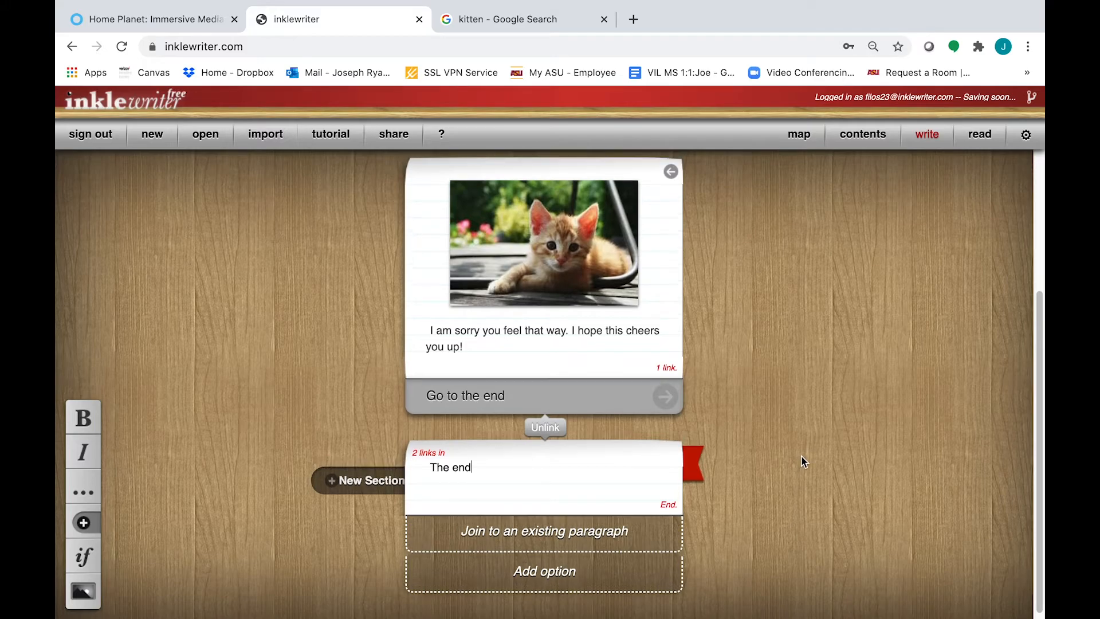
Fold the story back past the kitten paragraph to the opening question in Section 1
scroll(801, 455, "up", 5)
scroll(817, 450, "up", 1)
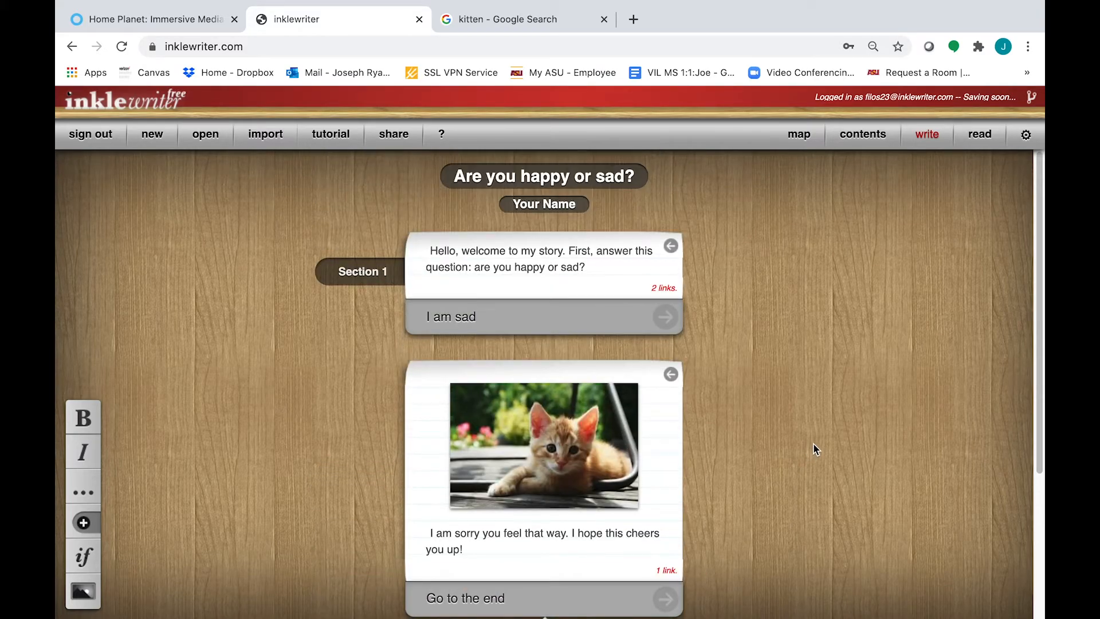
scroll(691, 413, "down", 6)
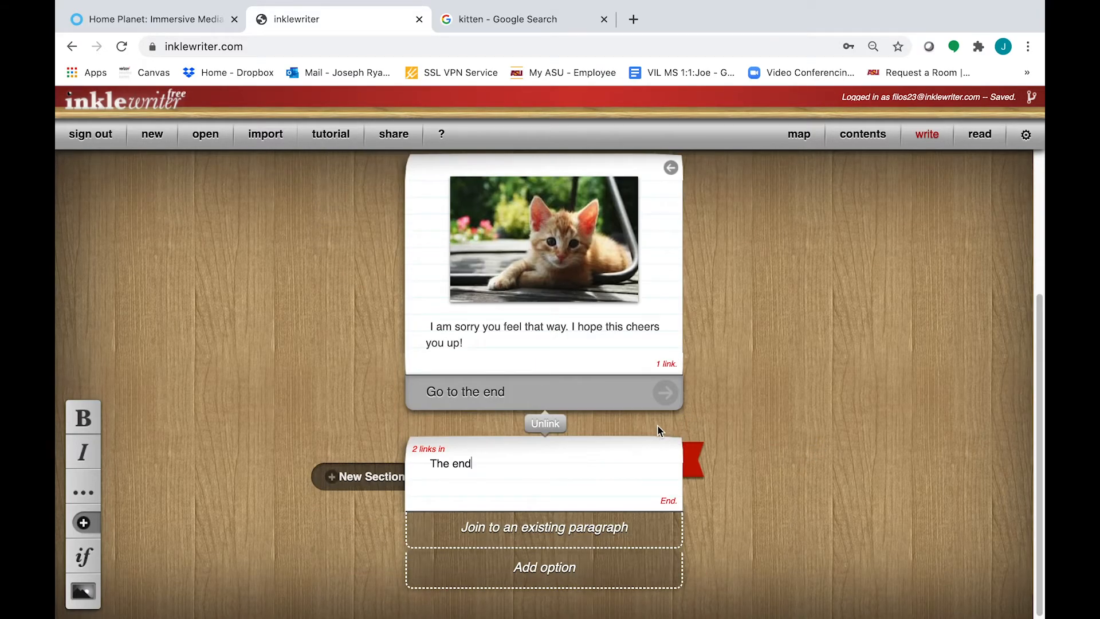
scroll(659, 401, "up", 3)
left_click(668, 313)
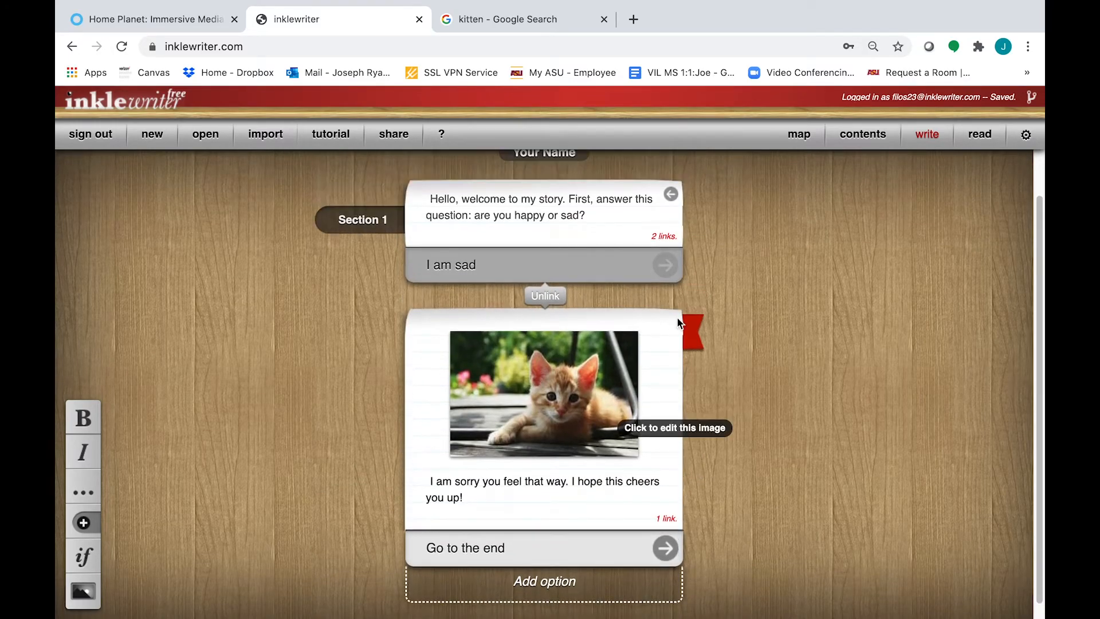
scroll(678, 319, "up", 2)
left_click(671, 244)
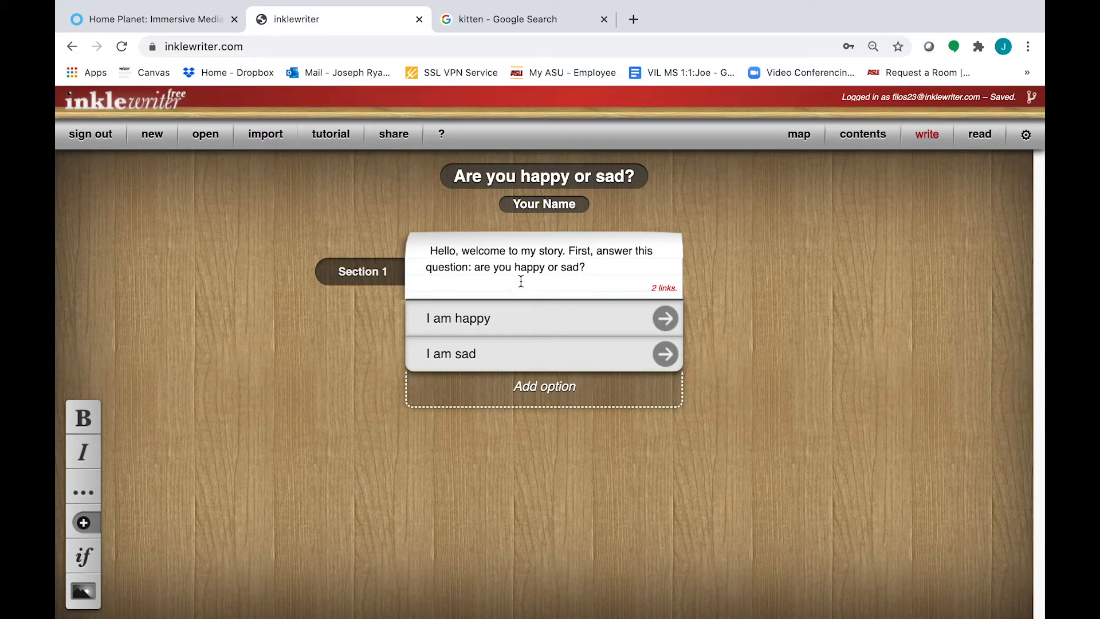
Follow 'I am happy' and 'Go to ending' to 'The end', then fold back to the question
left_click(676, 318)
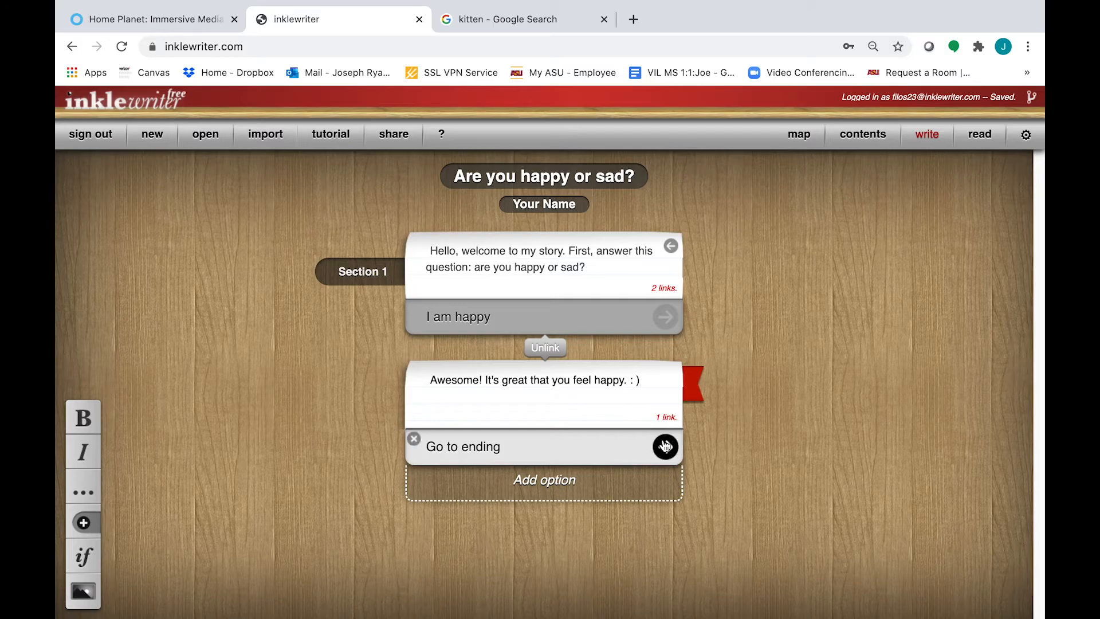
left_click(663, 445)
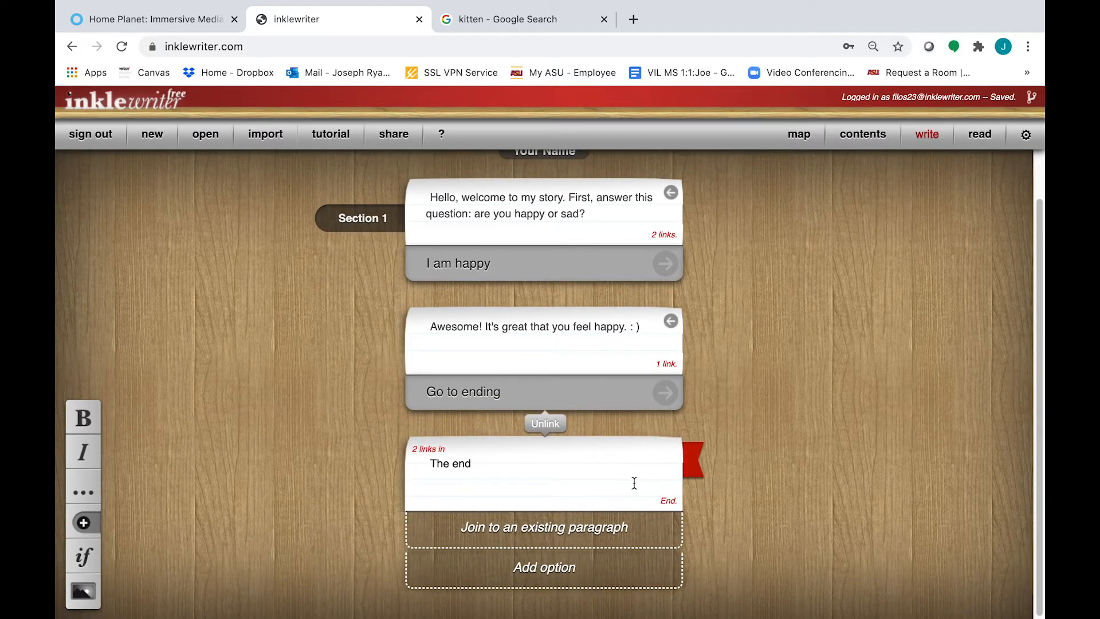
left_click(671, 321)
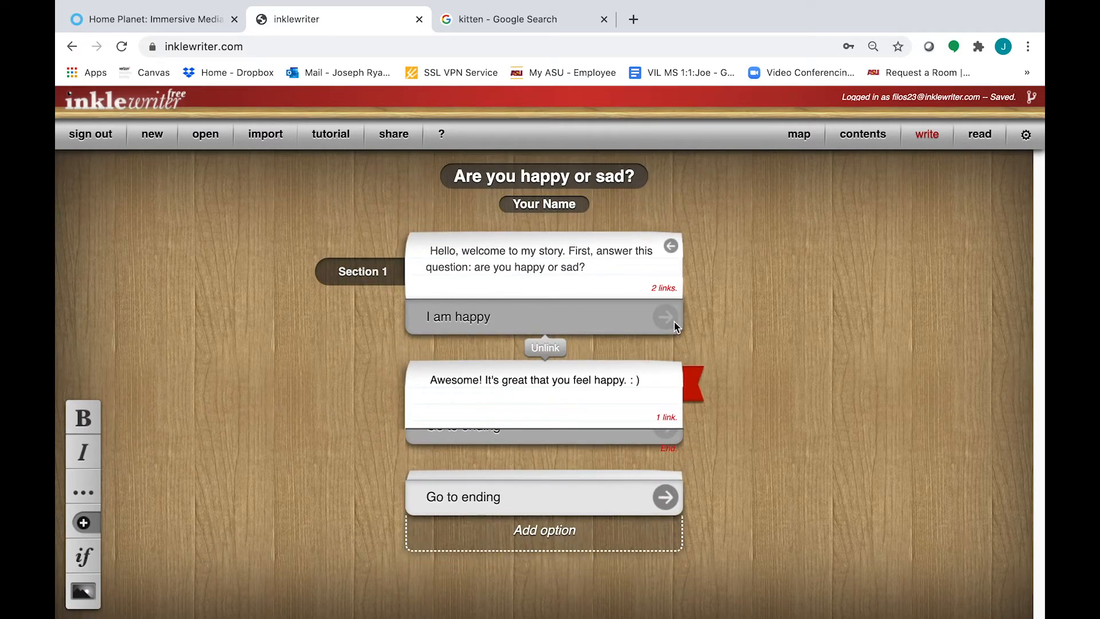
left_click(670, 246)
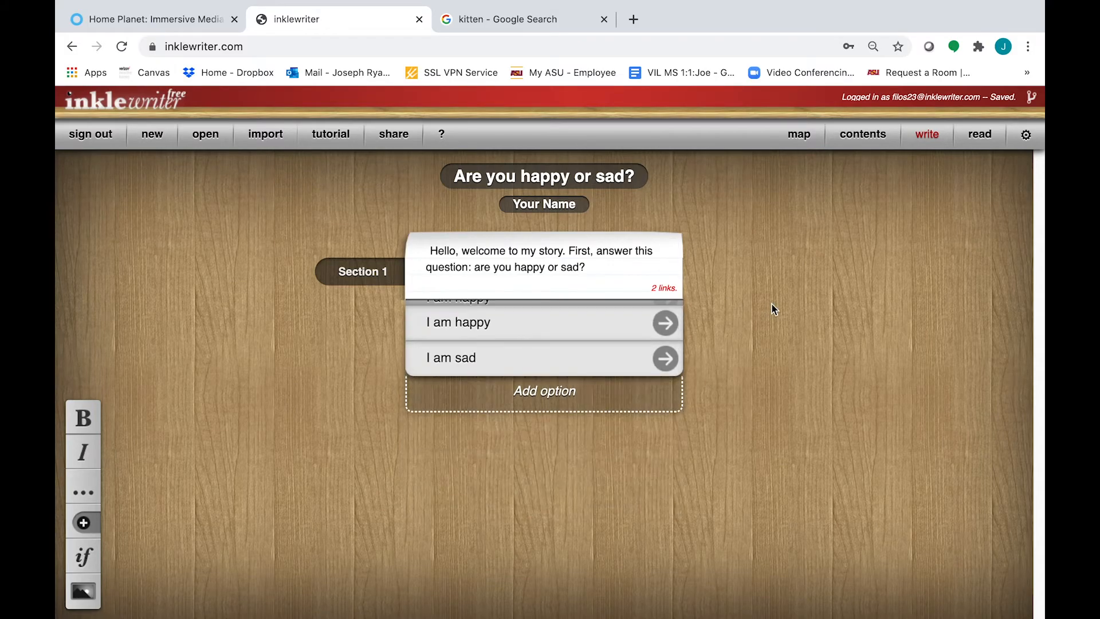
Follow 'I am sad' to the kitten paragraph and 'Go to the end' to its ending
left_click(664, 354)
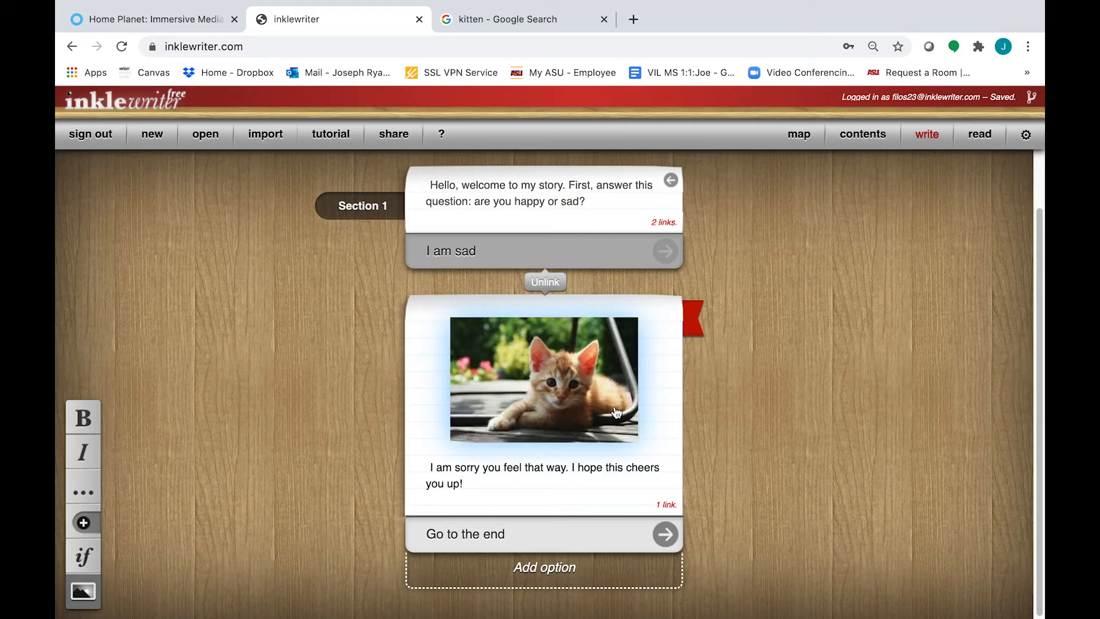
left_click(665, 533)
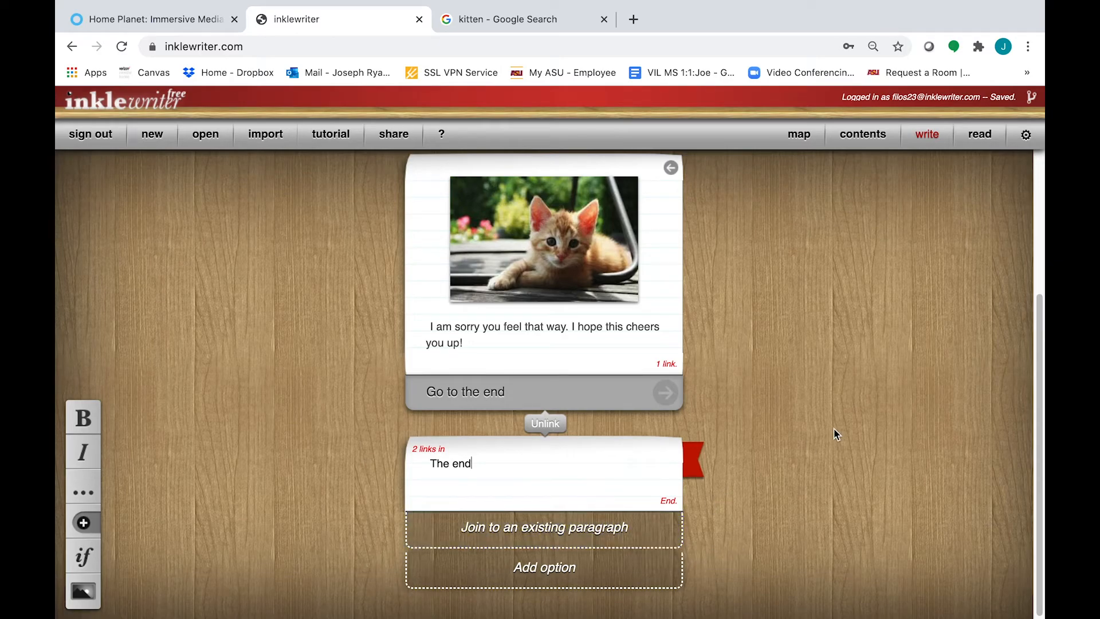
scroll(833, 433, "up", 4)
scroll(825, 427, "down", 4)
scroll(646, 424, "up", 4)
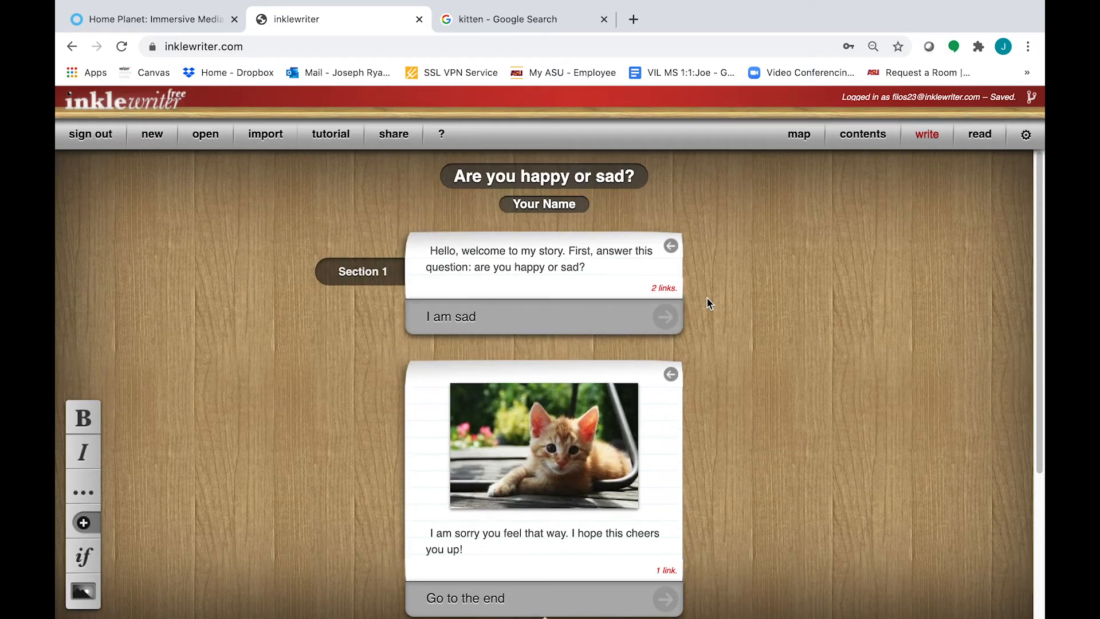
Preview the story in read mode, playing 'I am happy' through 'Go to ending' to The end
left_click(976, 132)
scroll(728, 291, "up", 3)
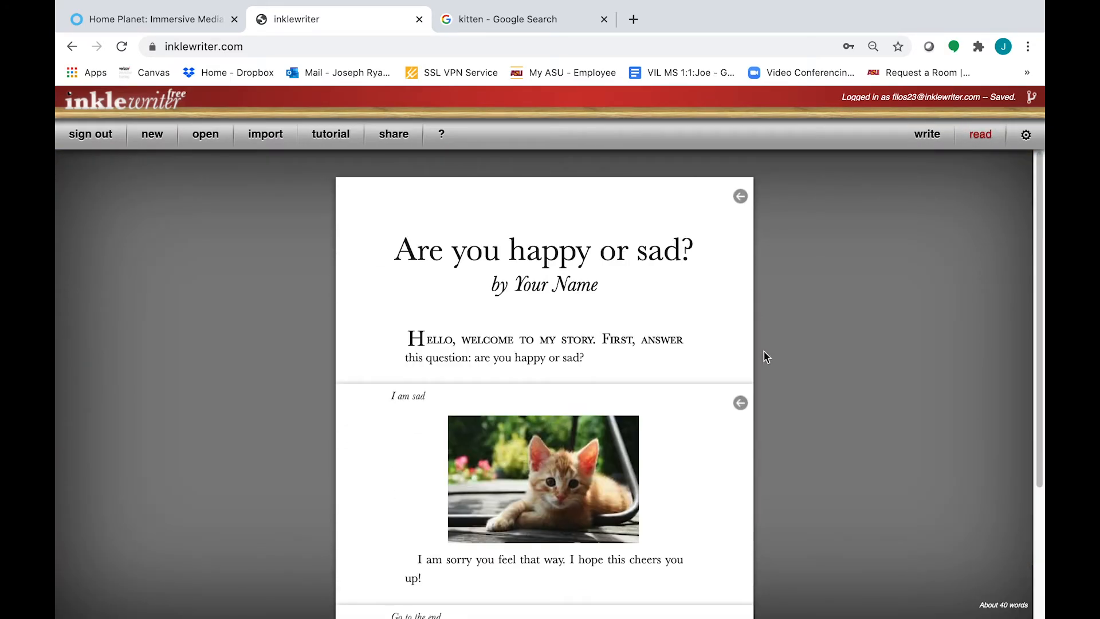
left_click(740, 197)
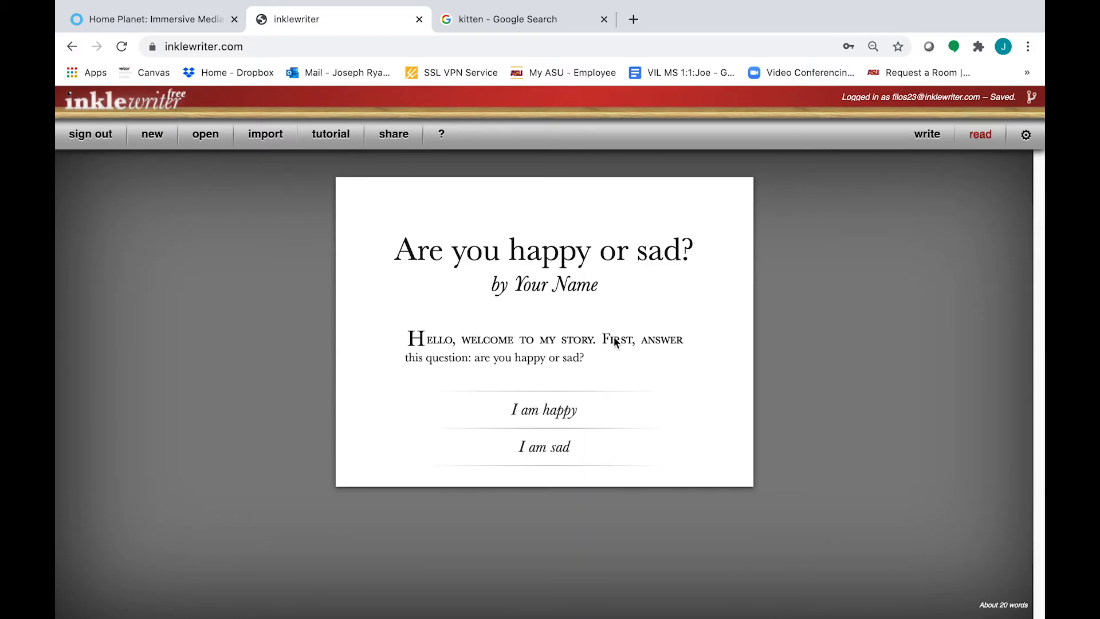
left_click(590, 410)
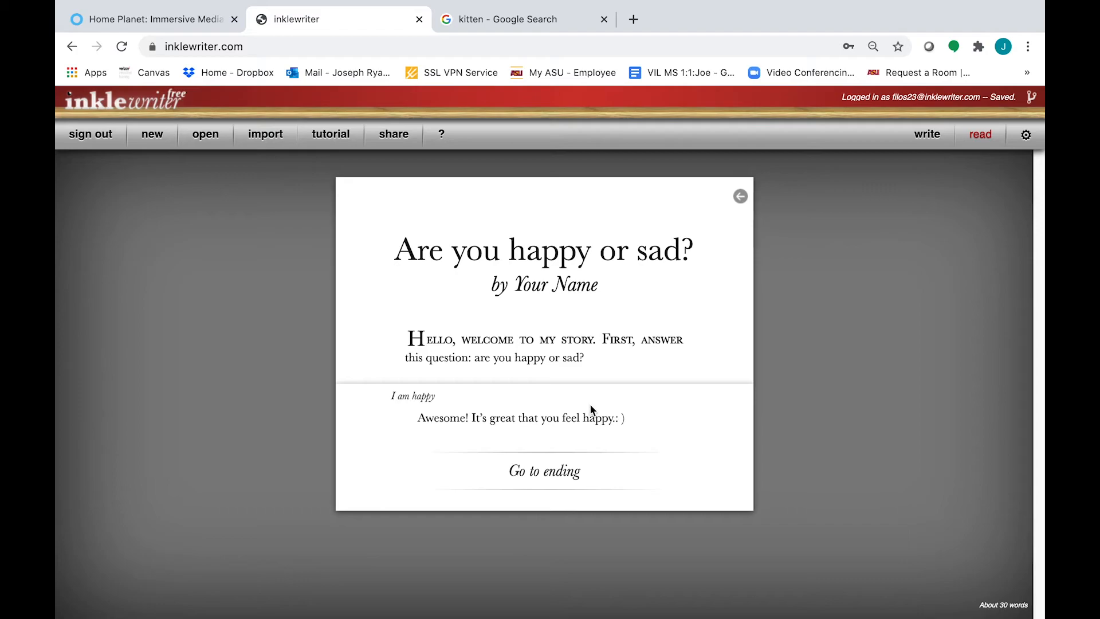
left_click(559, 470)
Rewind and play 'I am sad' through 'Go to the end', then return to write mode
left_click(740, 384)
left_click(736, 204)
left_click(567, 465)
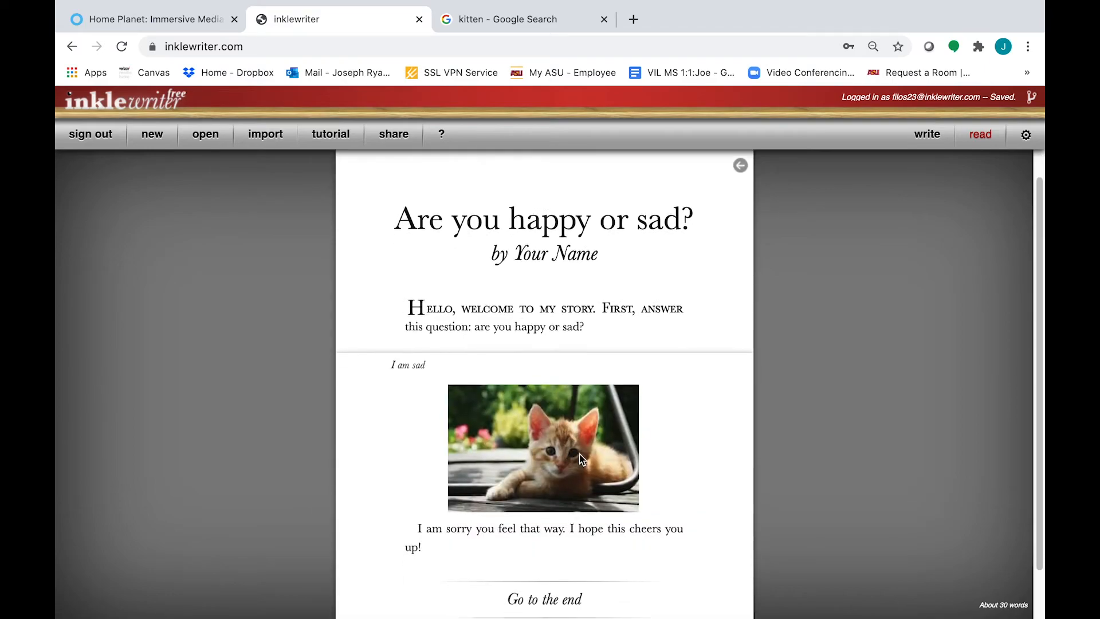
left_click(599, 545)
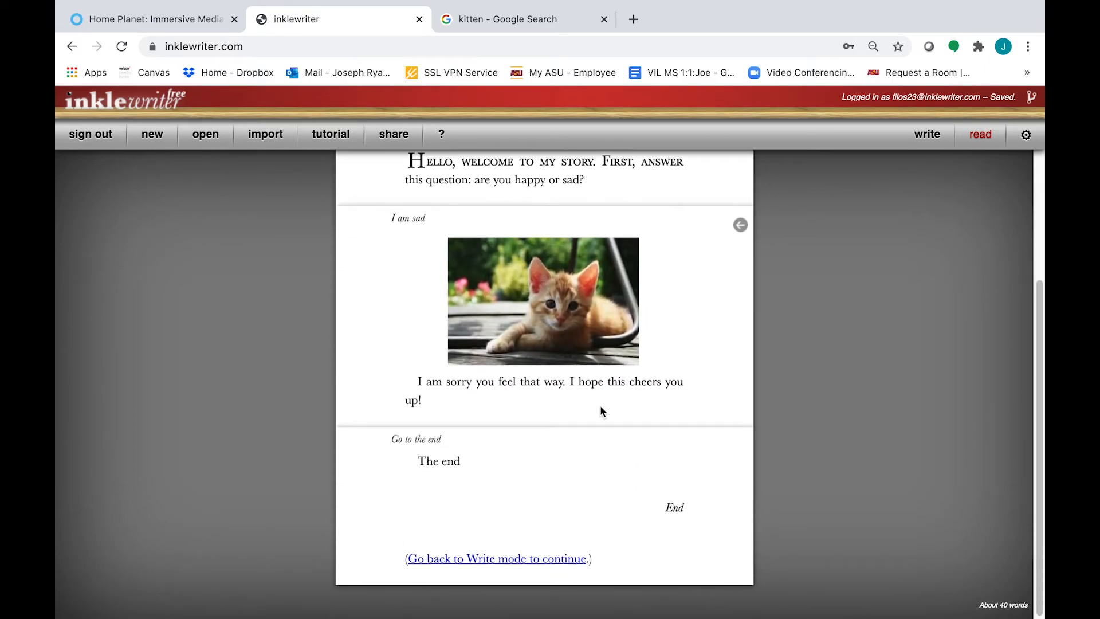
scroll(690, 338, "up", 5)
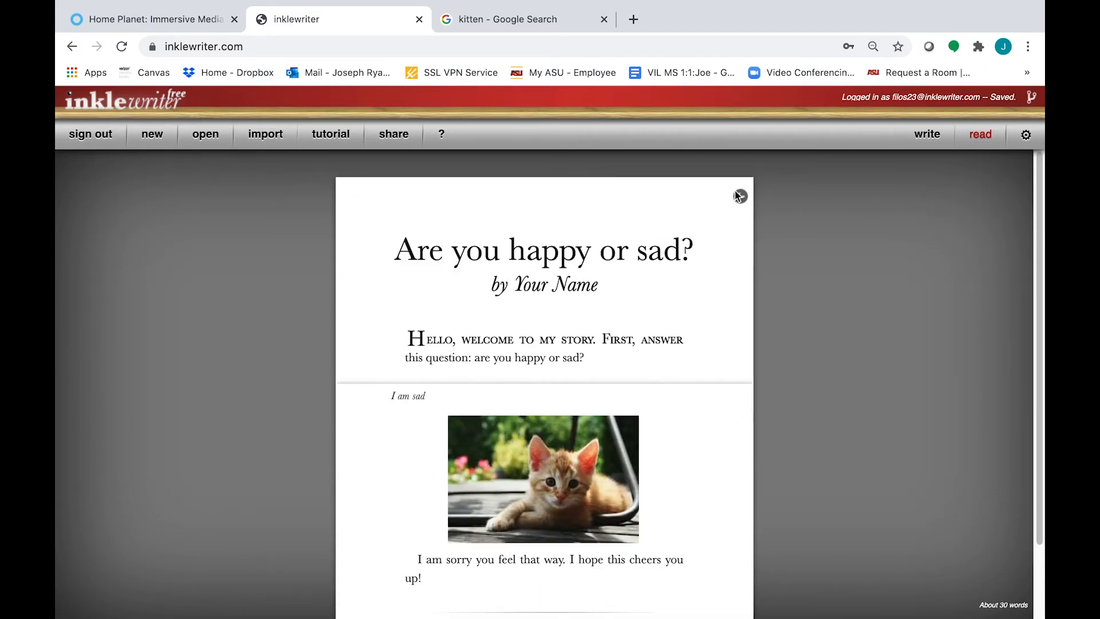
left_click(740, 193)
left_click(927, 134)
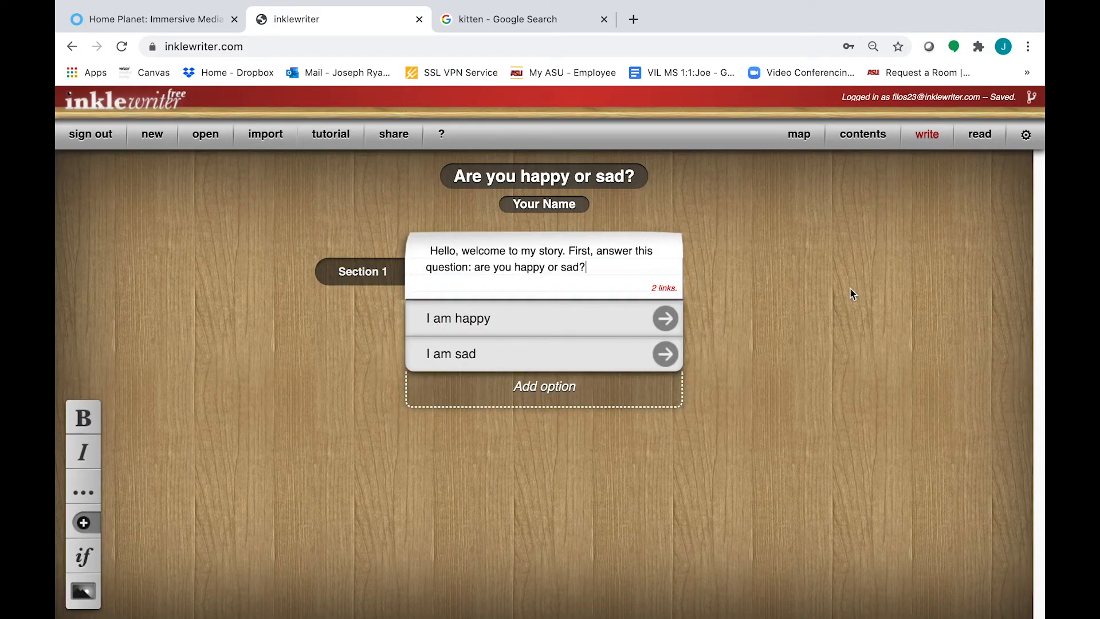
left_click(791, 138)
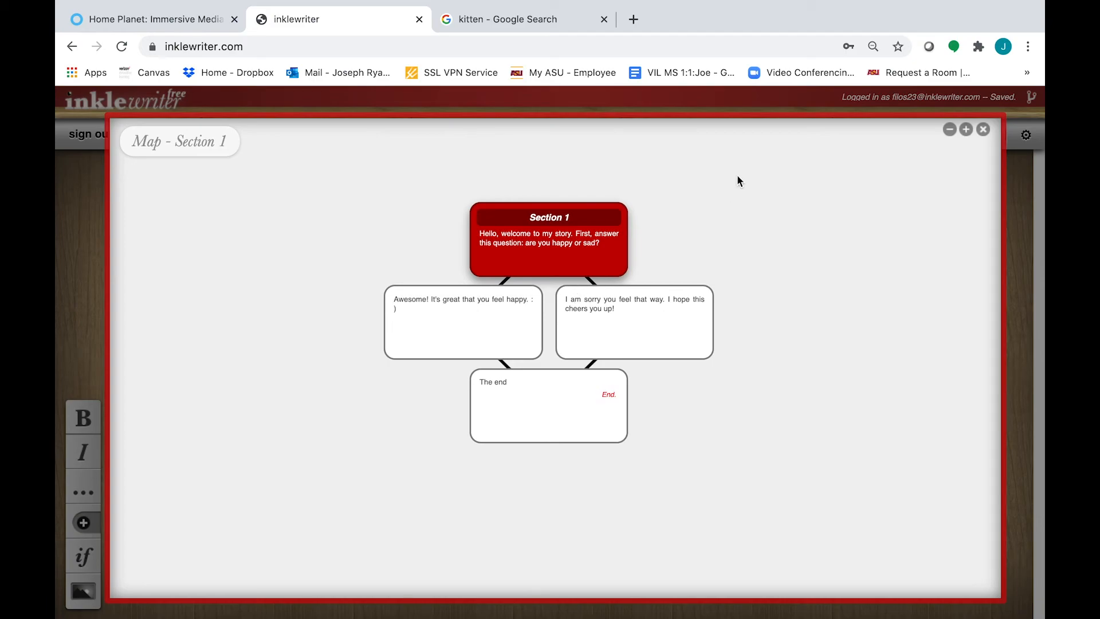
left_click(983, 130)
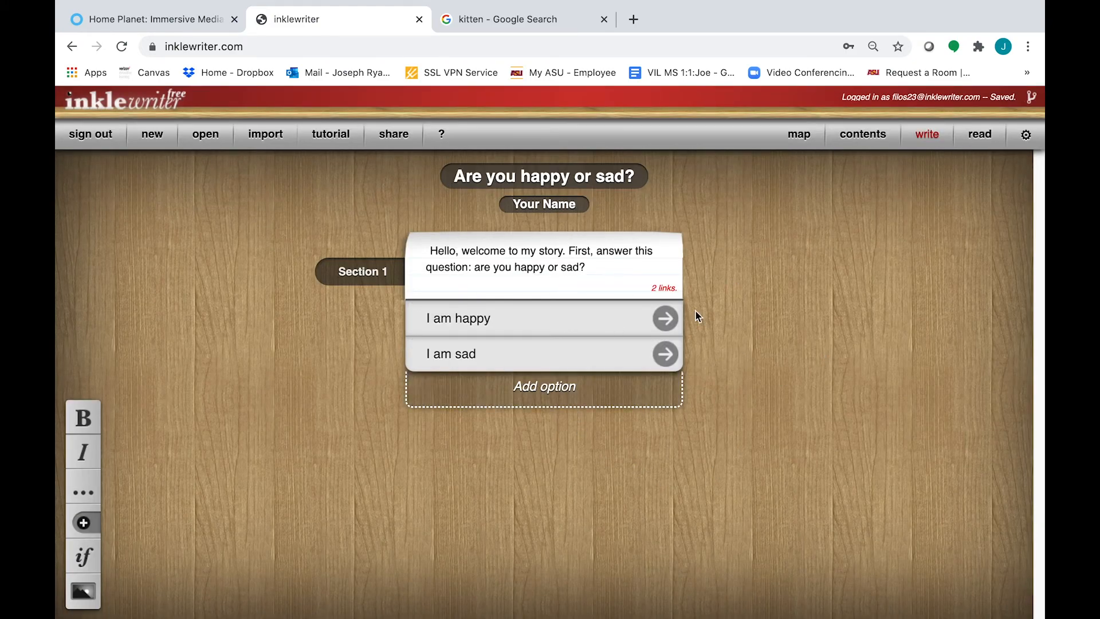
Open the share options and launch the 'Play the story in a browser' link in a new tab
left_click(403, 146)
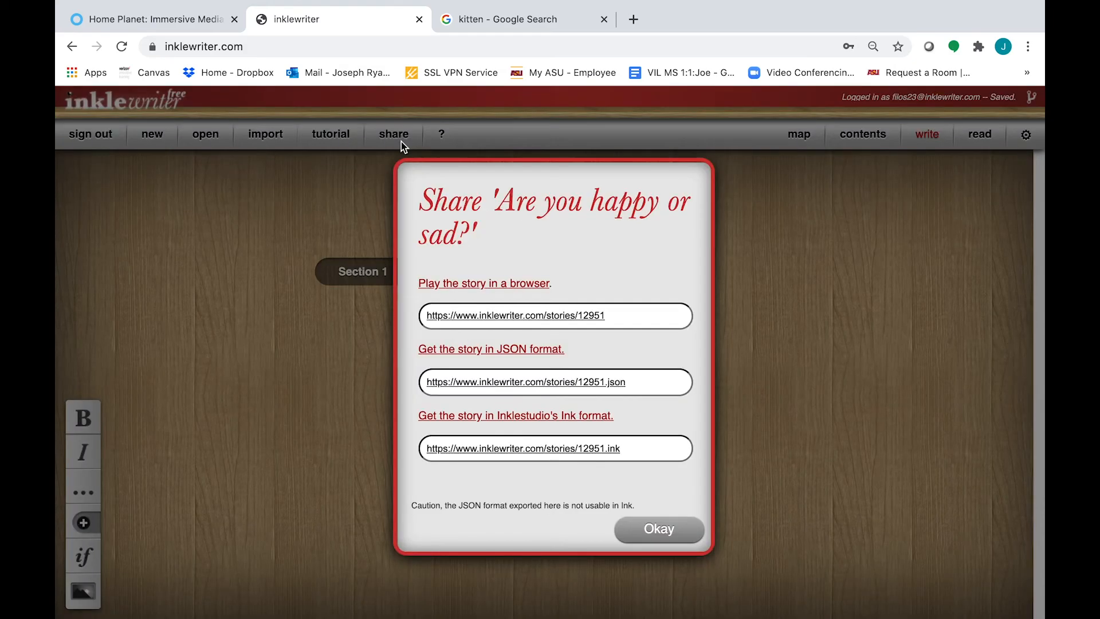
left_click(635, 316)
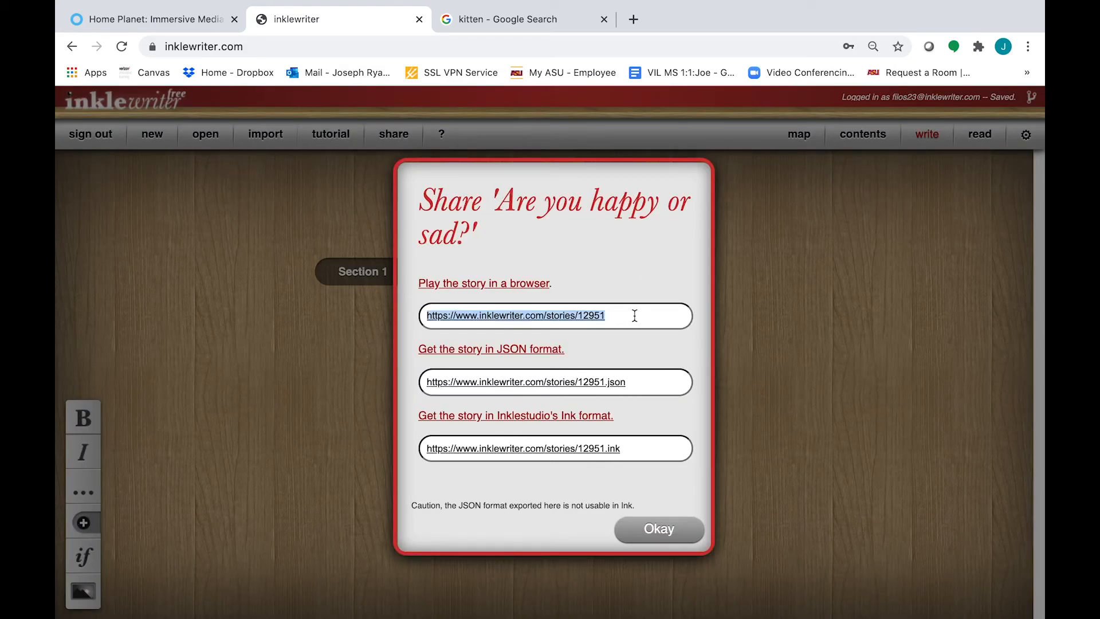
left_click(487, 286)
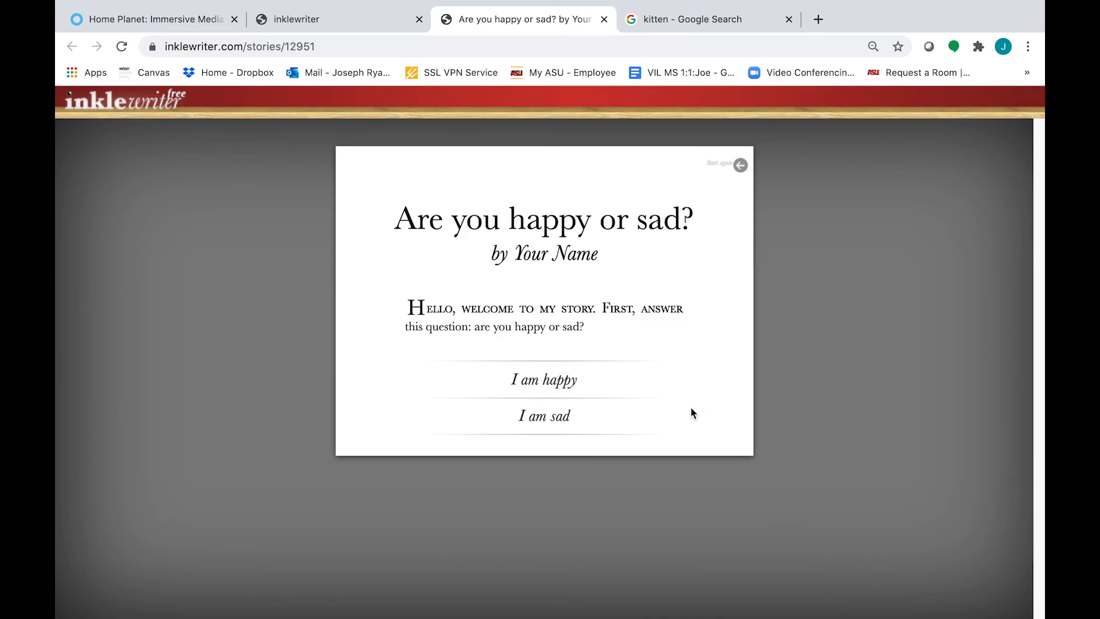
Play the shared story's happy branch, restart it, then close the share window in the editor
left_click(568, 381)
left_click(566, 450)
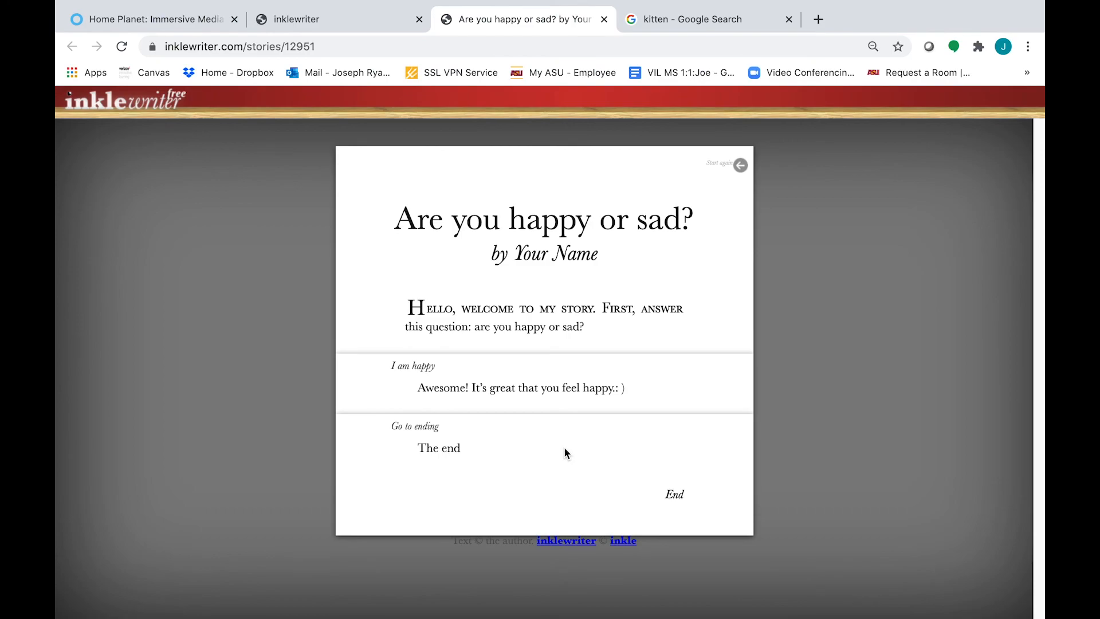
left_click(740, 165)
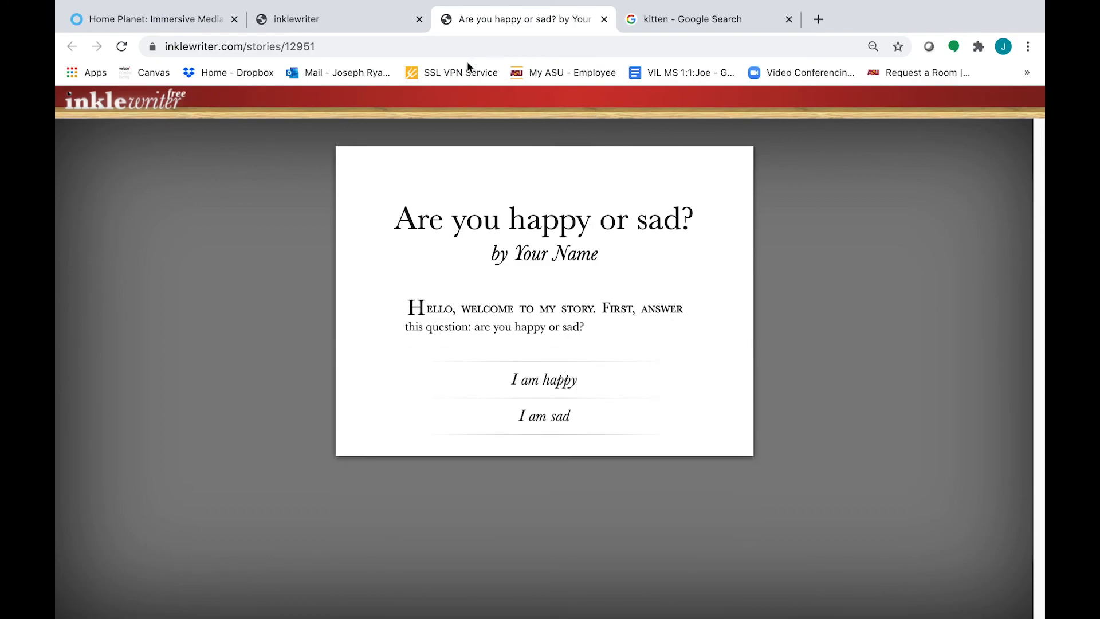
left_click(353, 21)
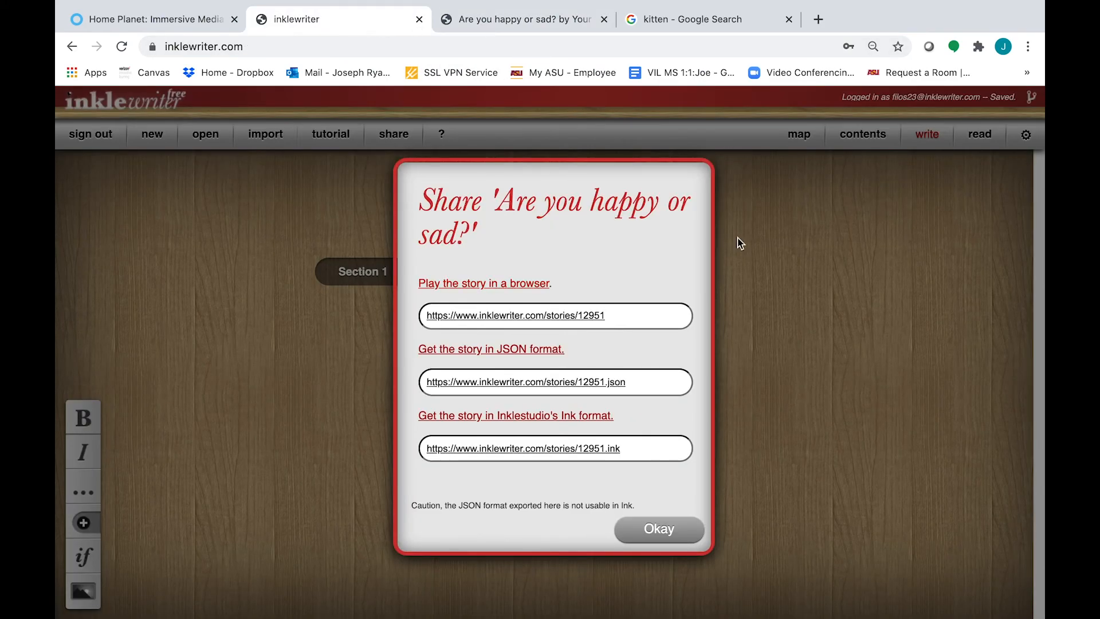
left_click(698, 521)
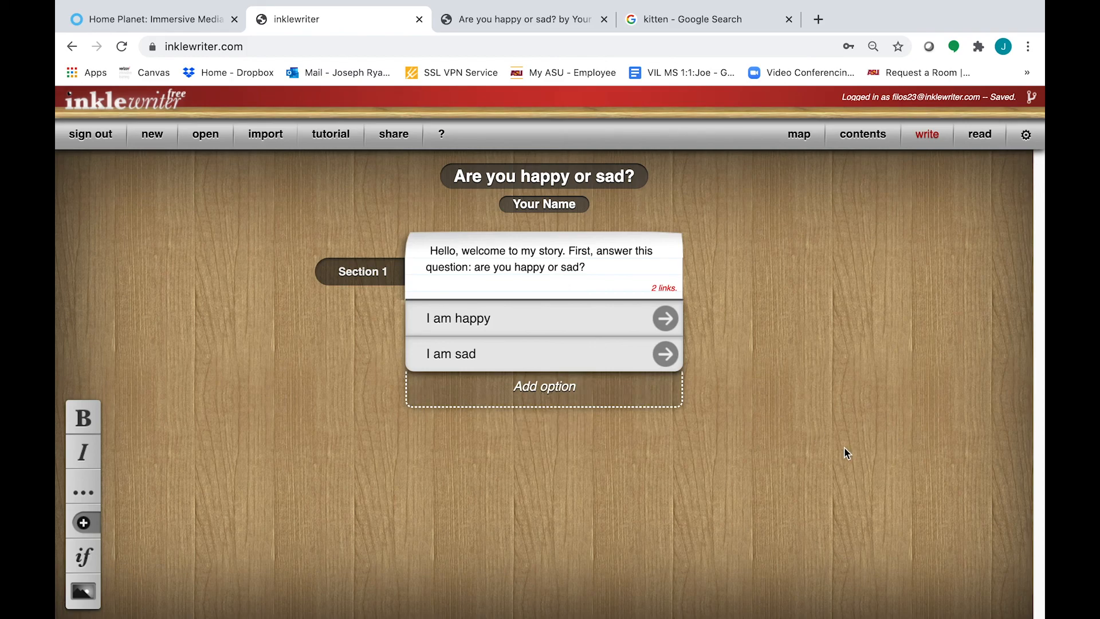
mouse_move(739, 3)
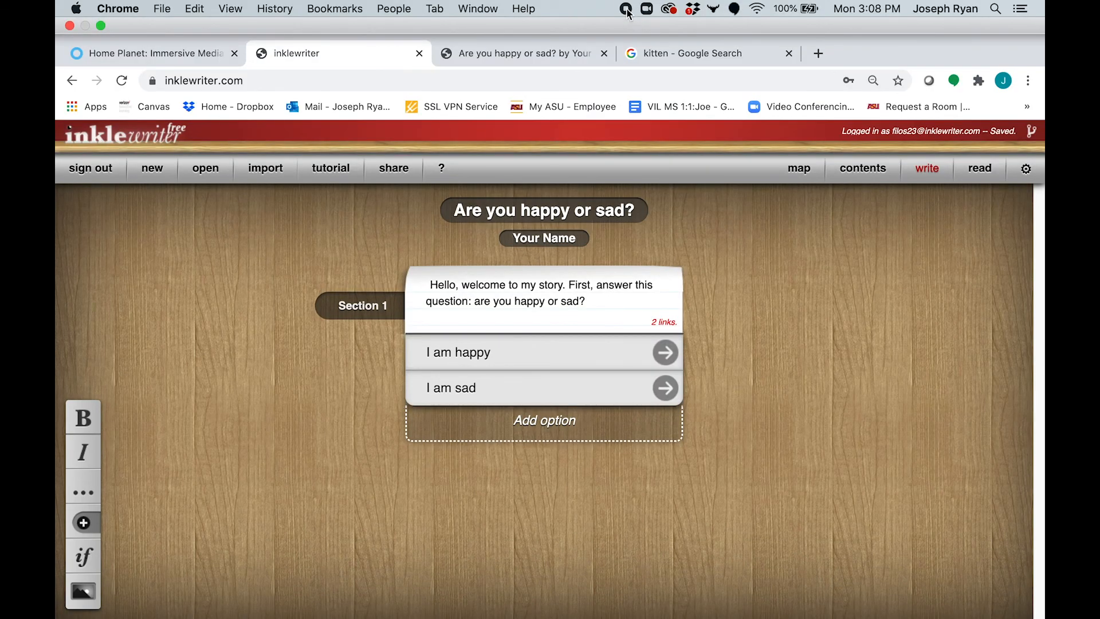